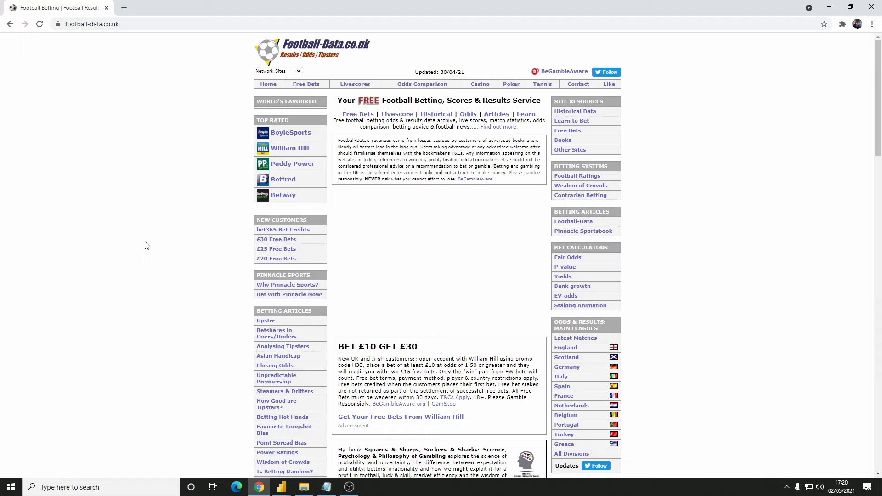
# Download the England Premier League results CSV for season 2020/2021
pyautogui.click(574, 348)
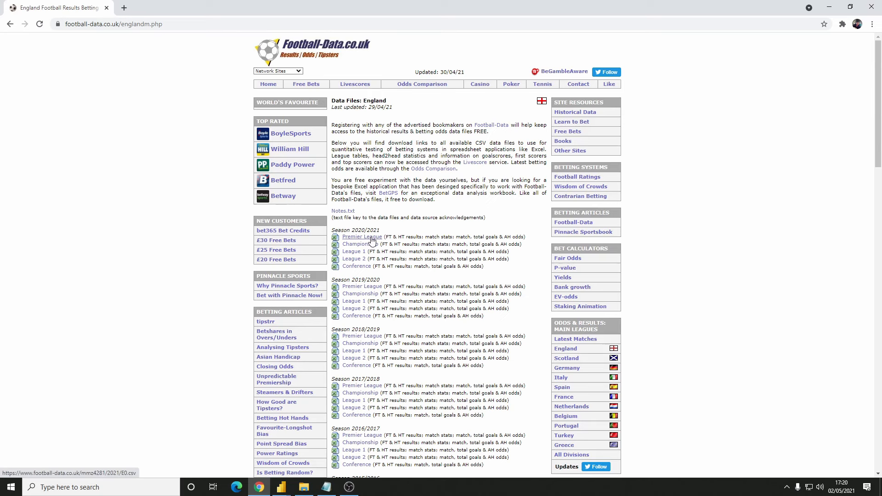
pyautogui.click(371, 239)
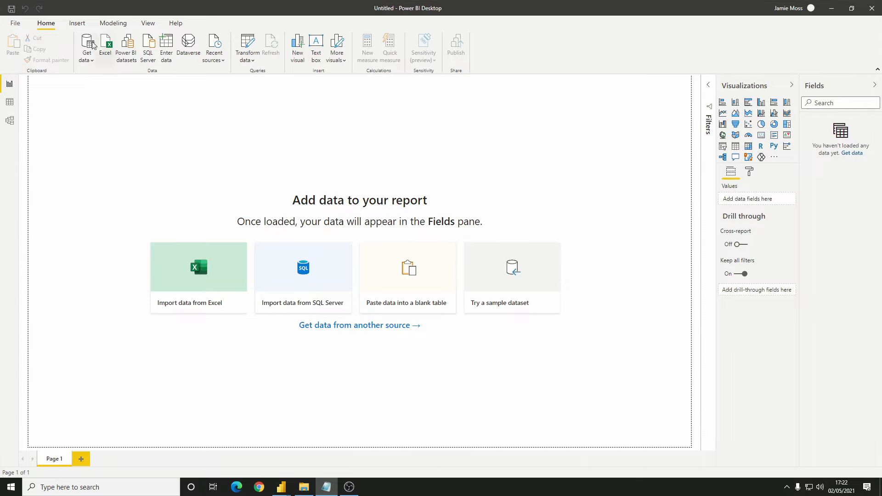
# Switch to Power BI Desktop and import the E0.csv text file, opening its data for transformation in Power Query Editor
pyautogui.click(90, 65)
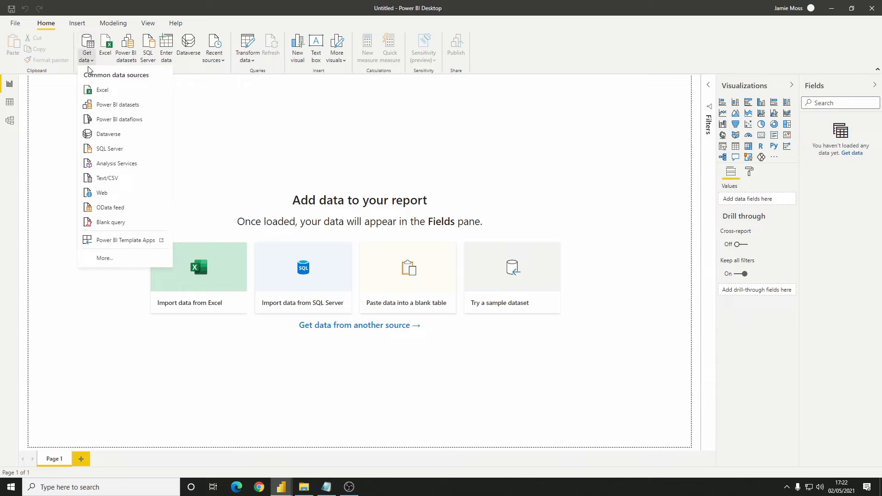
pyautogui.click(129, 179)
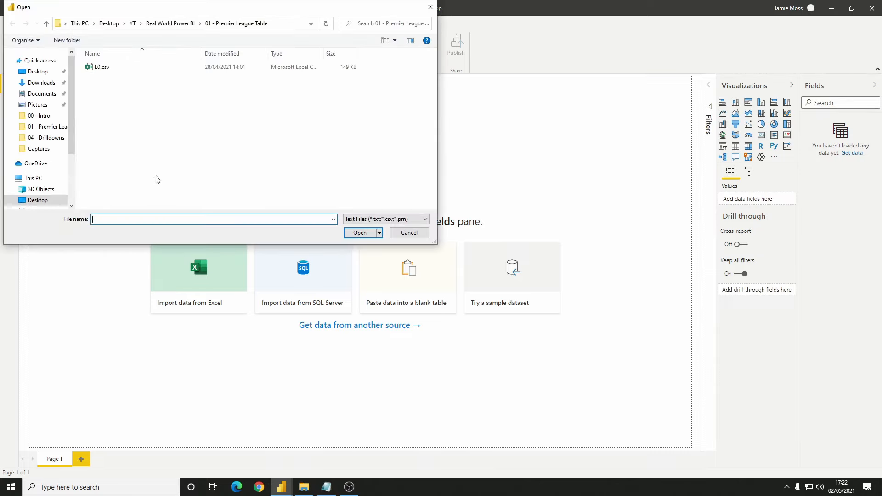
pyautogui.click(123, 68)
pyautogui.click(361, 234)
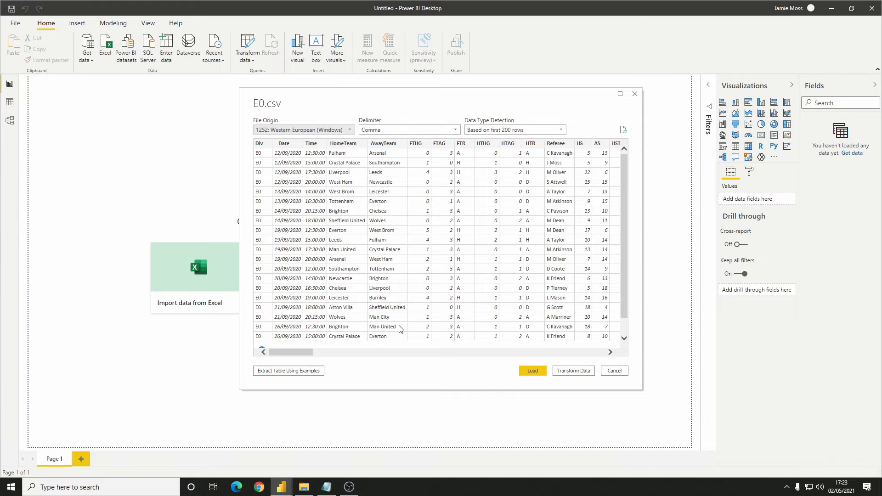
pyautogui.click(586, 374)
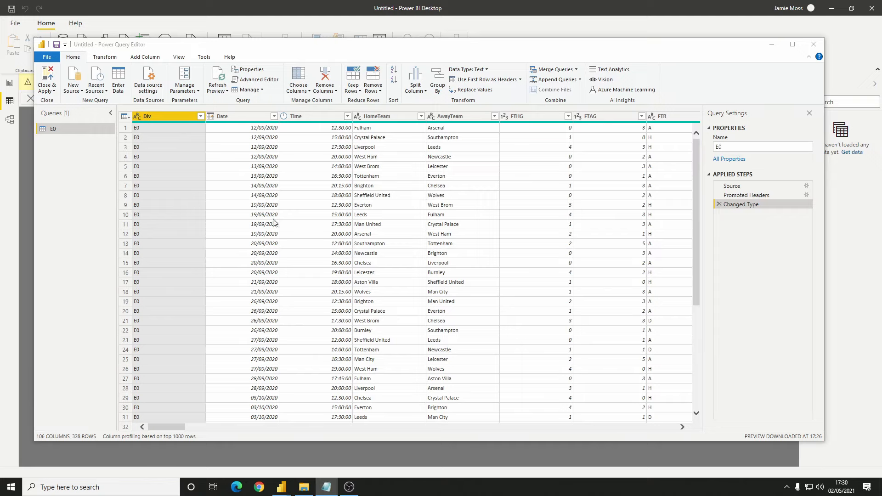
# Keep only the Date, Time, HomeTeam, AwayTeam, FTHG, FTAG and FTR columns in the E0 query
pyautogui.click(302, 78)
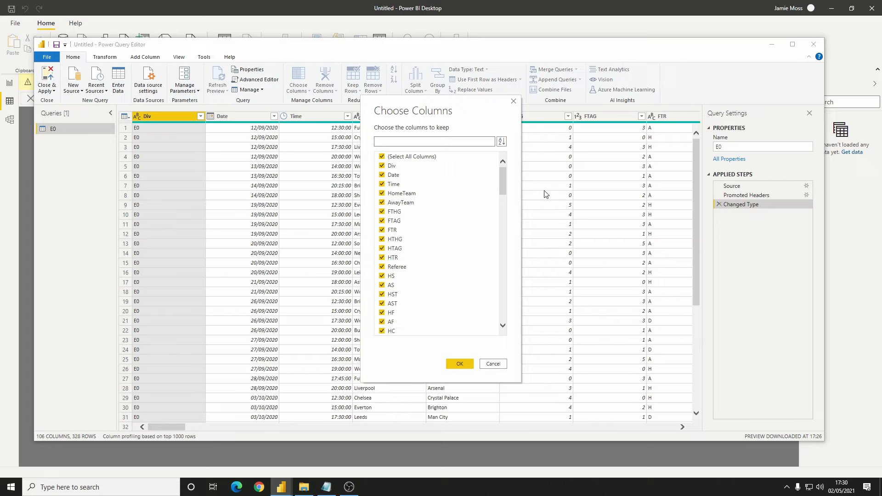
pyautogui.moveTo(504, 186)
pyautogui.mouseDown()
pyautogui.moveTo(509, 320)
pyautogui.moveTo(509, 179)
pyautogui.mouseUp()
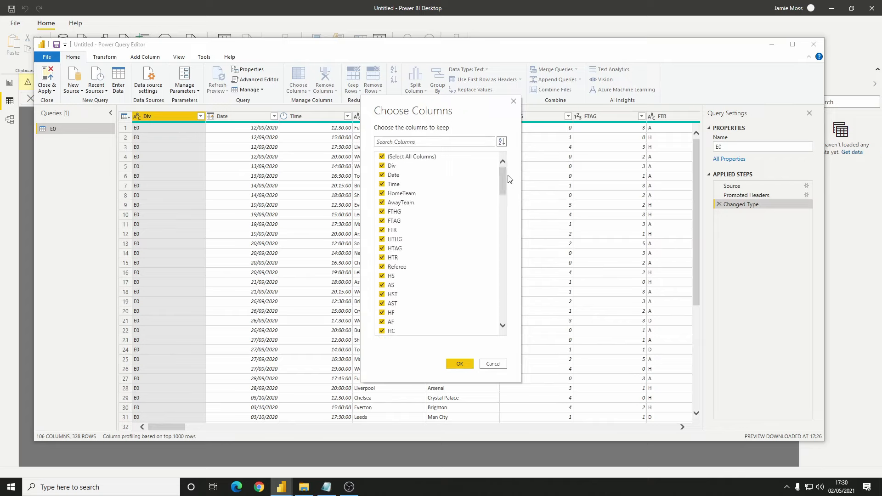
pyautogui.click(382, 157)
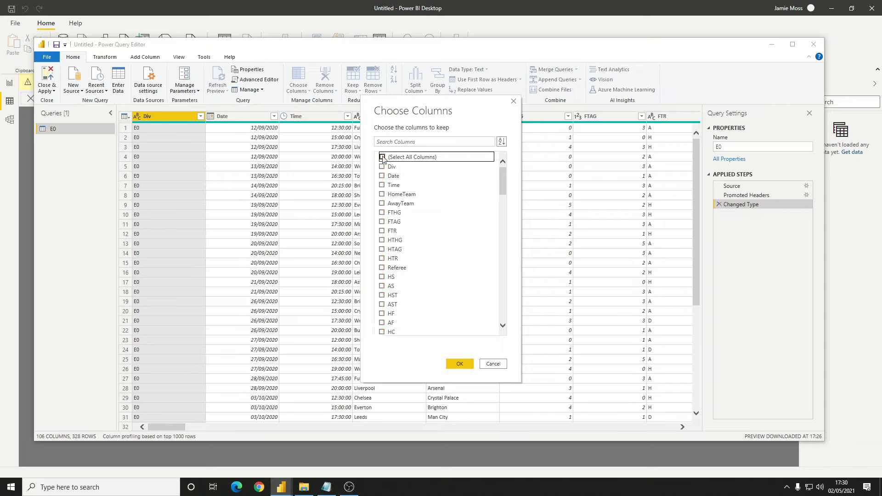
pyautogui.click(382, 176)
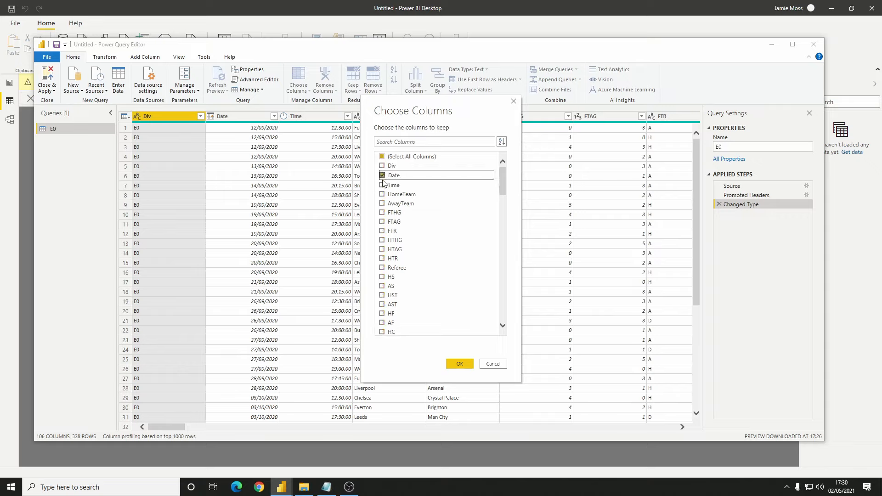
pyautogui.click(382, 185)
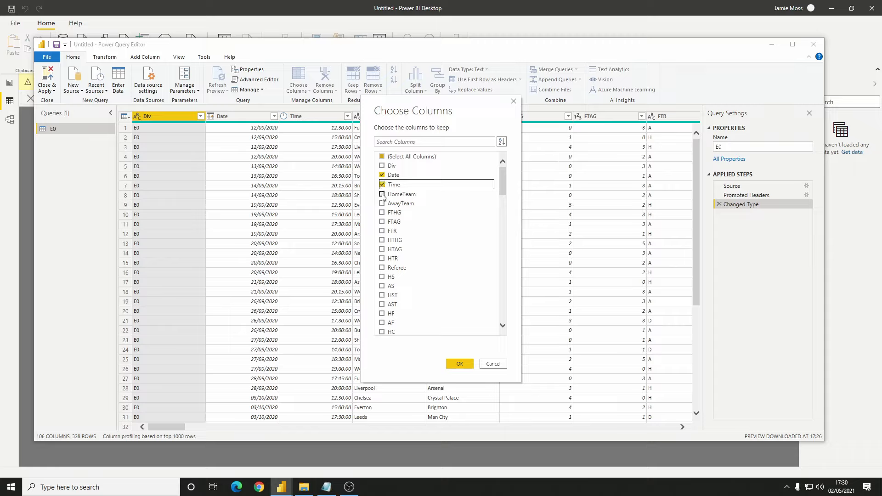
pyautogui.click(382, 195)
pyautogui.click(382, 203)
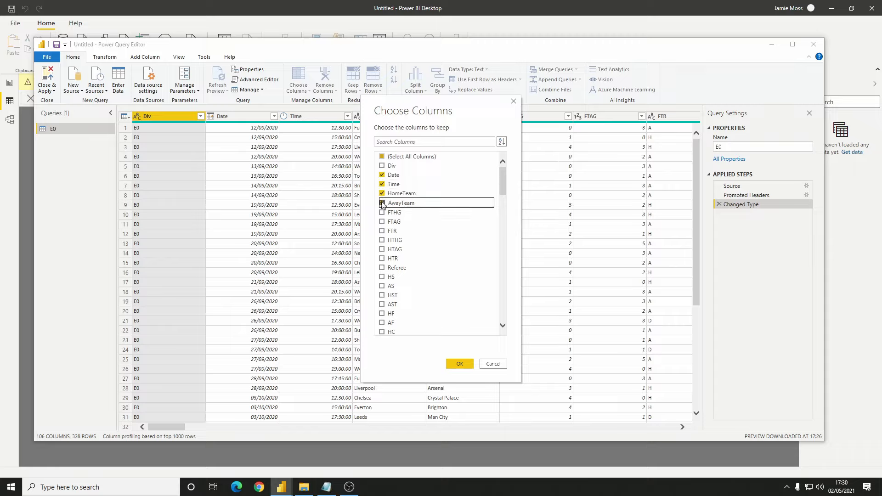
pyautogui.click(382, 212)
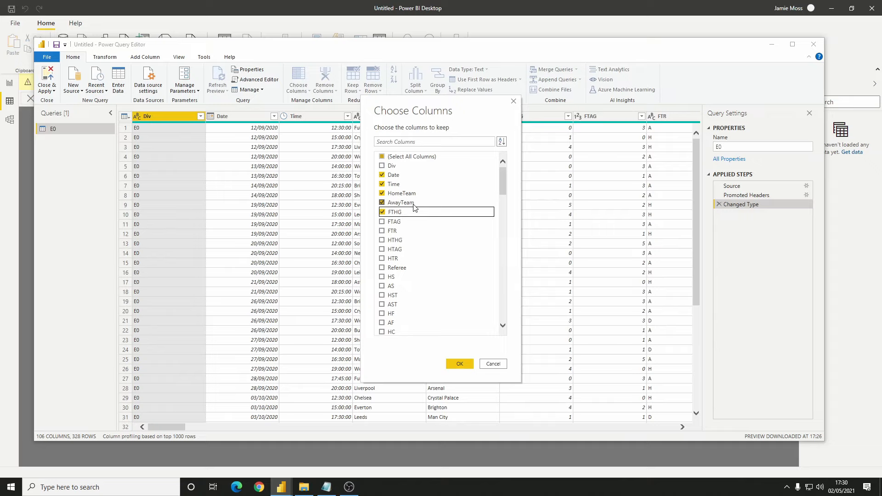
pyautogui.click(382, 223)
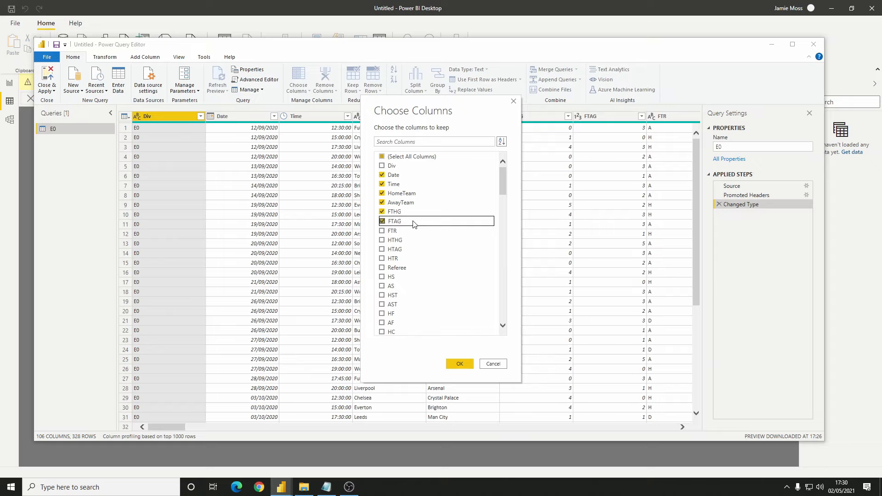
pyautogui.click(382, 231)
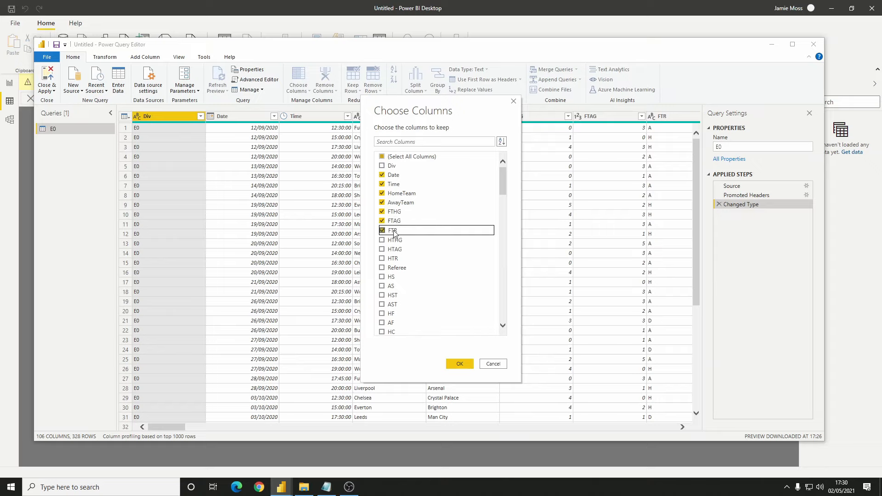
pyautogui.click(458, 365)
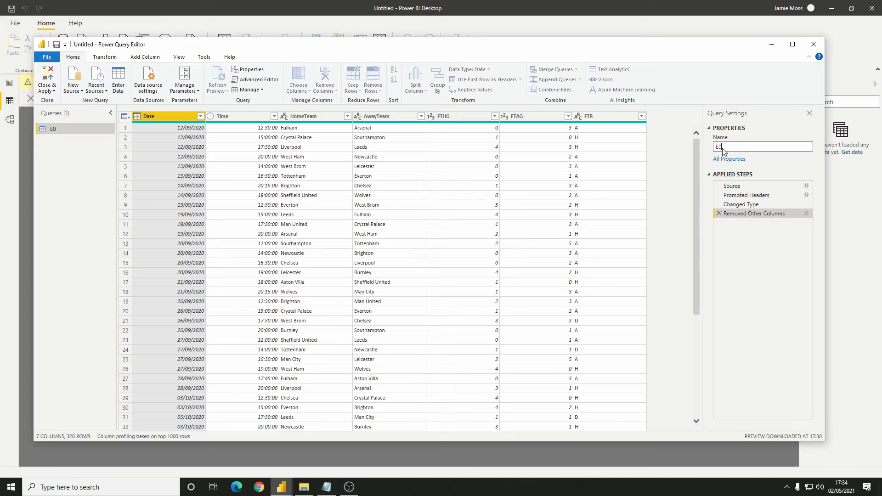
# Rename the E0 query as Fixtures
pyautogui.moveTo(727, 147); pyautogui.dragTo(708, 152)
pyautogui.write('Fixtures')
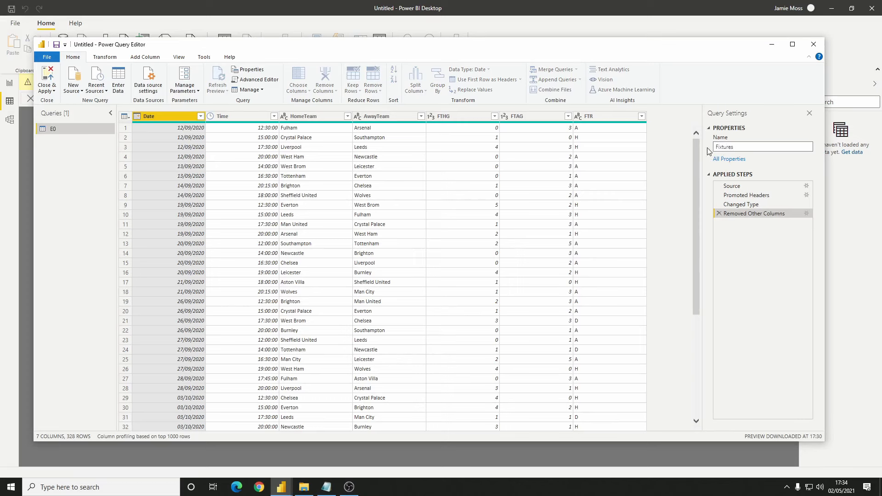
pyautogui.press('Return')
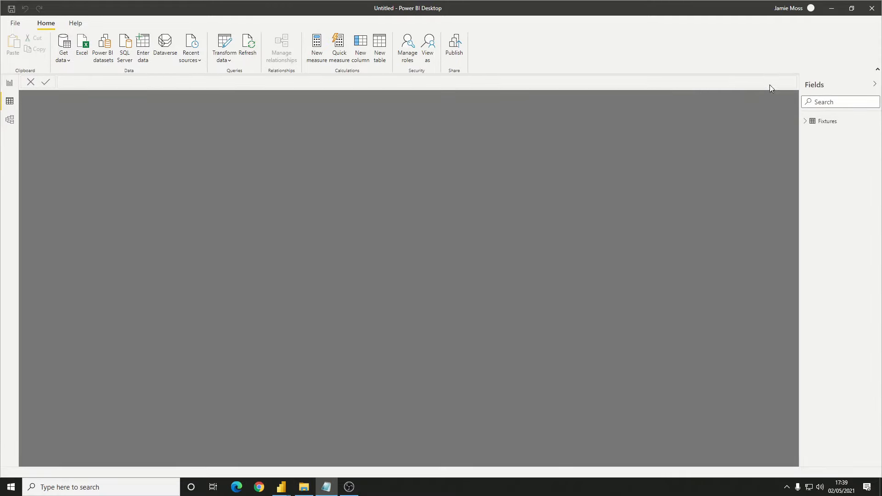
# Add a calculated column to the Fixtures table: HomePts = SWITCH(Fixtures[FTR], "H", 3, "D", 1, "A", 0)
pyautogui.click(827, 122)
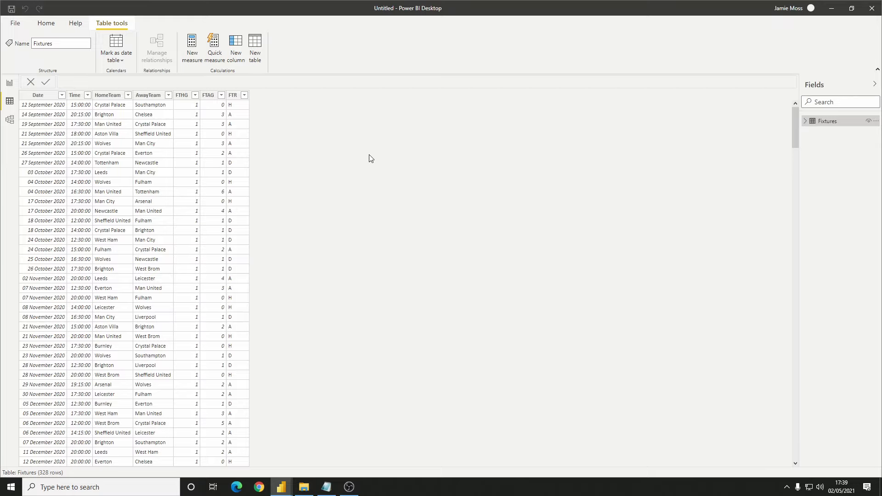
pyautogui.click(234, 55)
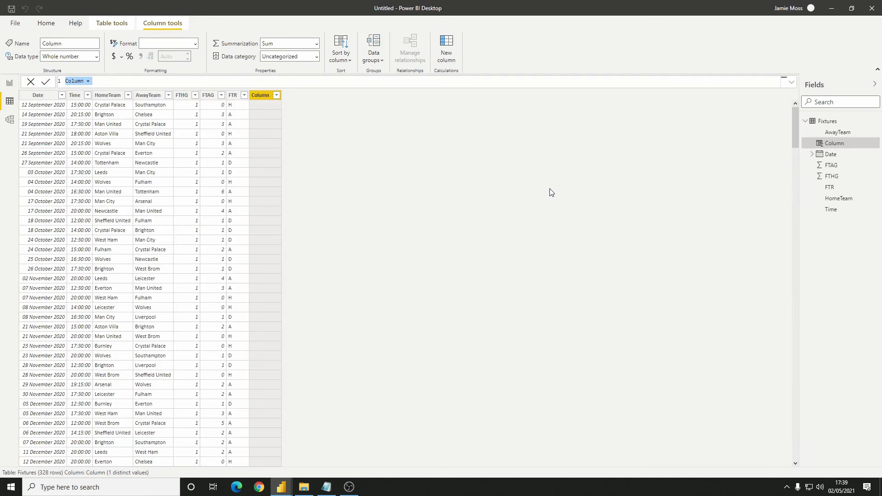
pyautogui.write('HomePts = switch')
pyautogui.press('Tab')
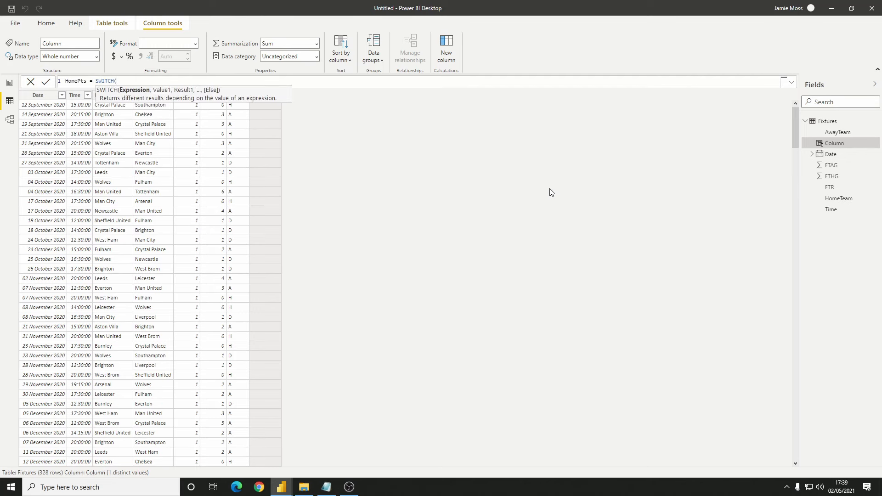
pyautogui.write('FTR')
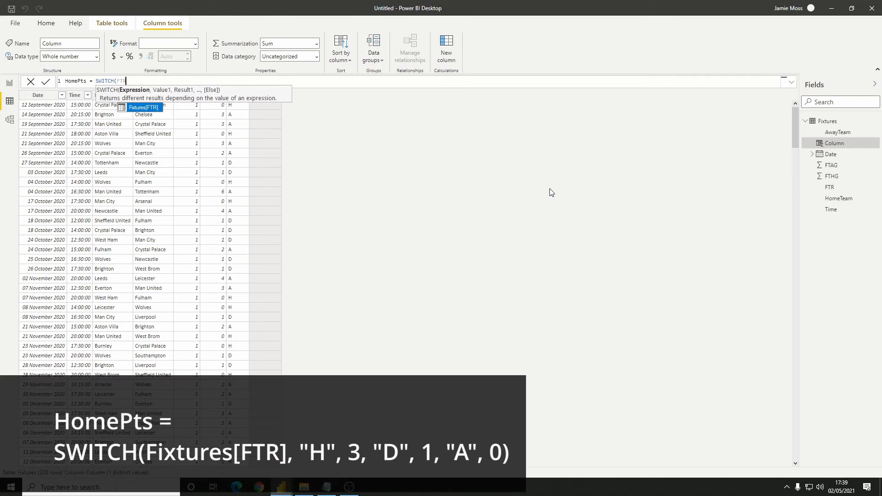
pyautogui.press('Tab')
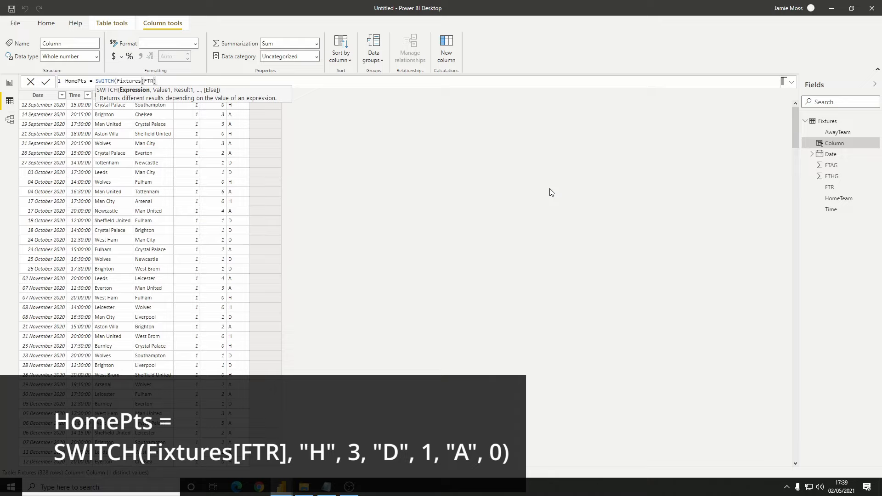
pyautogui.write(', "H", 3, "D", ')
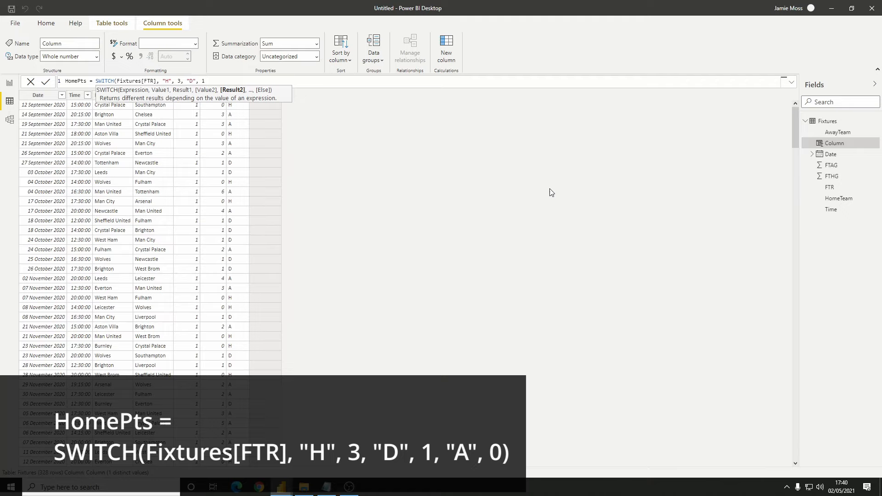
pyautogui.write('1, "A"')
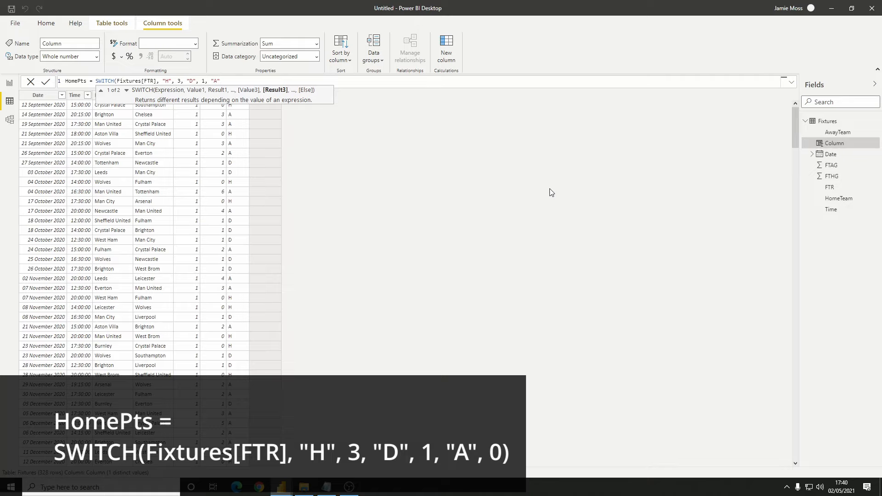
pyautogui.write(', 0)')
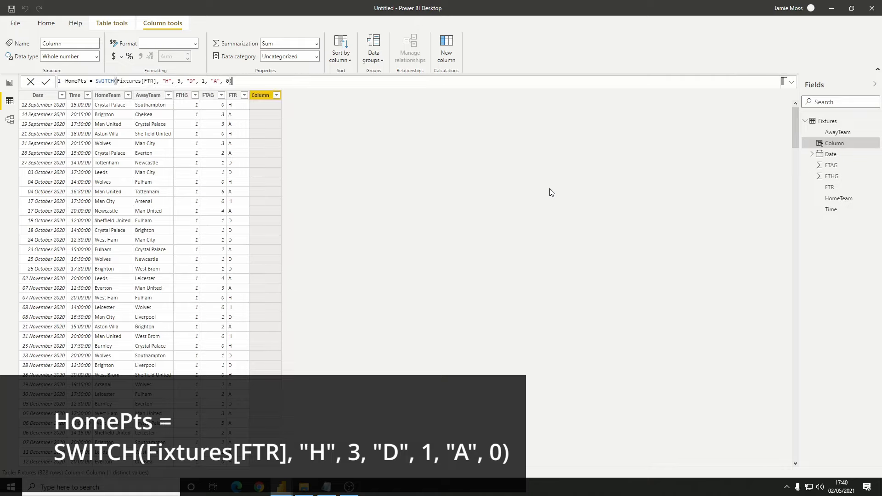
pyautogui.press('Return')
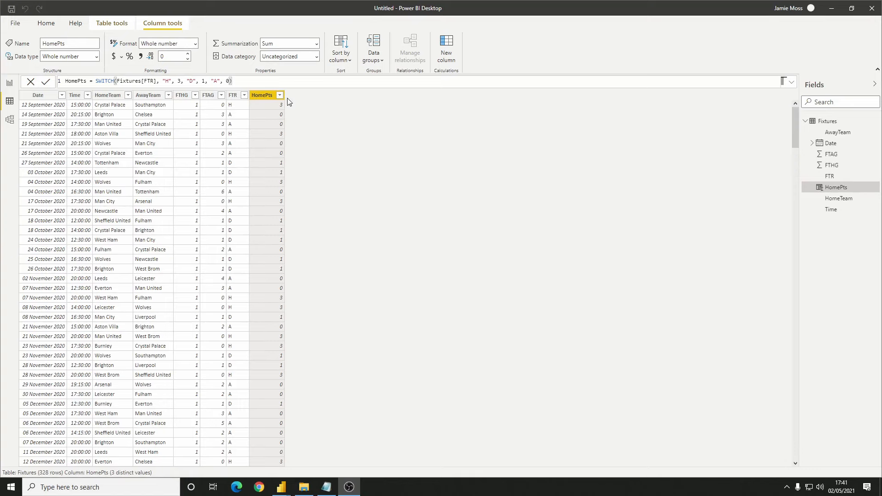
# Reuse the HomePts formula for another calculated column: AwayPts = SWITCH(Fixtures[FTR], "H", 0, "D", 1, "A", 3)
pyautogui.moveTo(248, 82); pyautogui.dragTo(57, 81)
pyautogui.hotkey('ctrl', 'c')
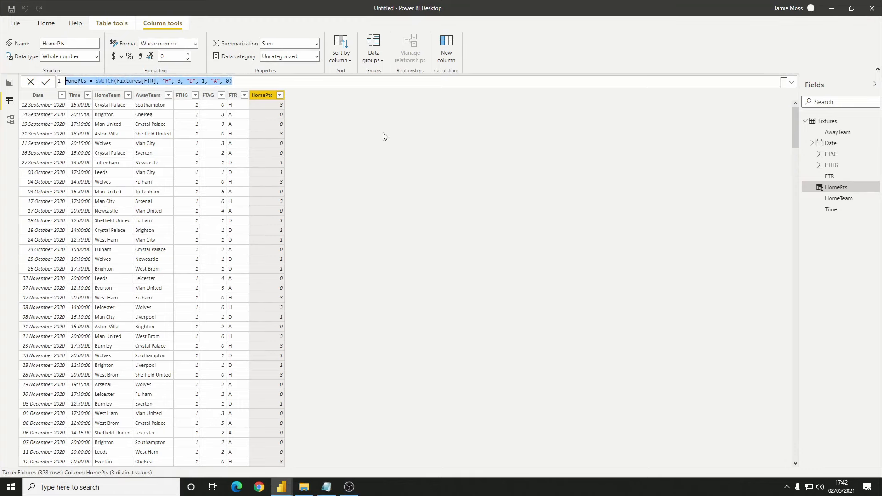
pyautogui.click(448, 54)
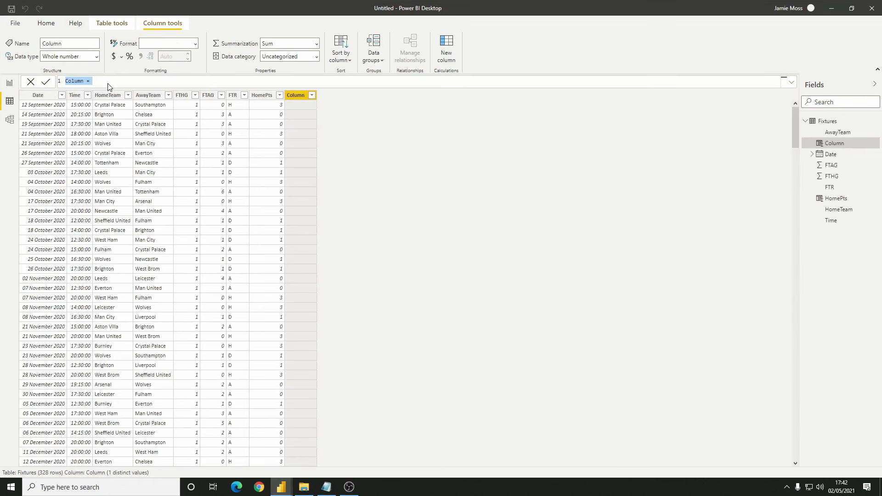
pyautogui.hotkey('ctrl', 'v')
pyautogui.moveTo(77, 82); pyautogui.dragTo(65, 82)
pyautogui.write('Away')
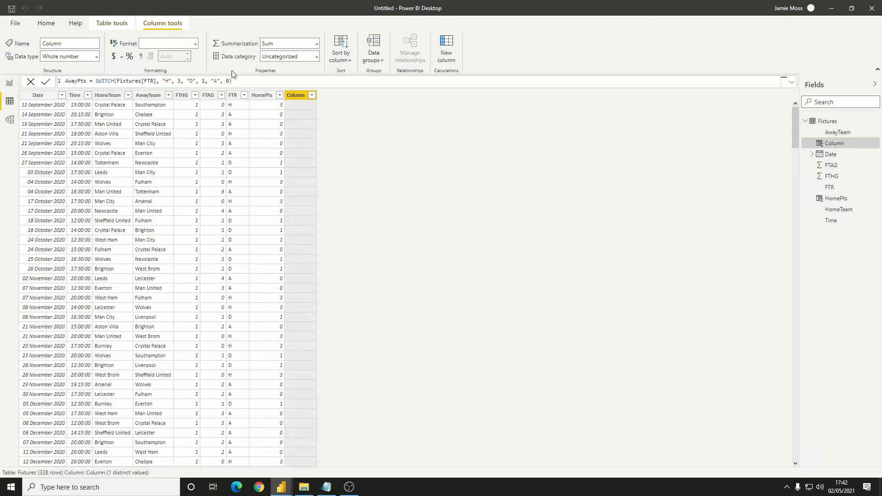
pyautogui.doubleClick(180, 81)
pyautogui.write('0')
pyautogui.doubleClick(228, 81)
pyautogui.write('3')
pyautogui.press('Return')
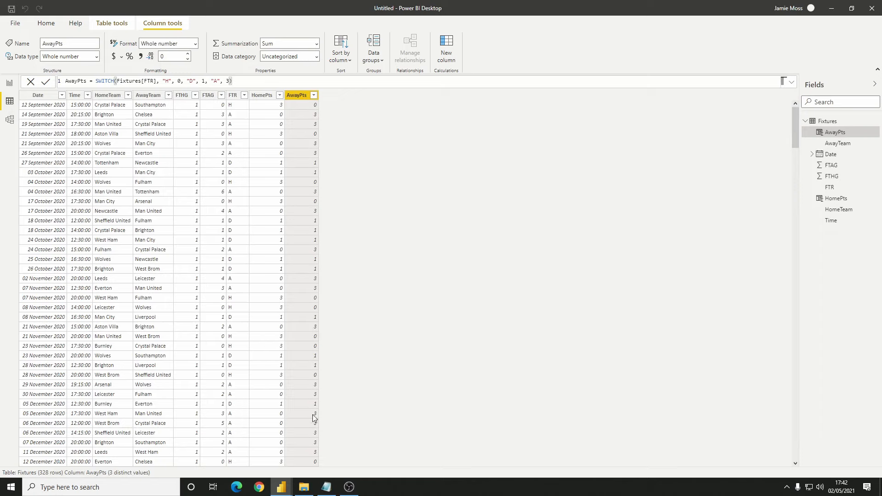
pyautogui.click(276, 107)
pyautogui.click(304, 109)
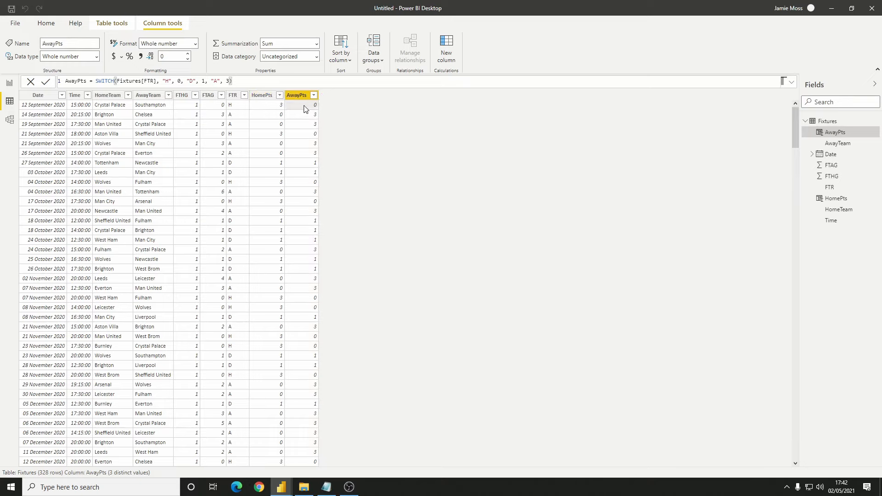
pyautogui.click(277, 115)
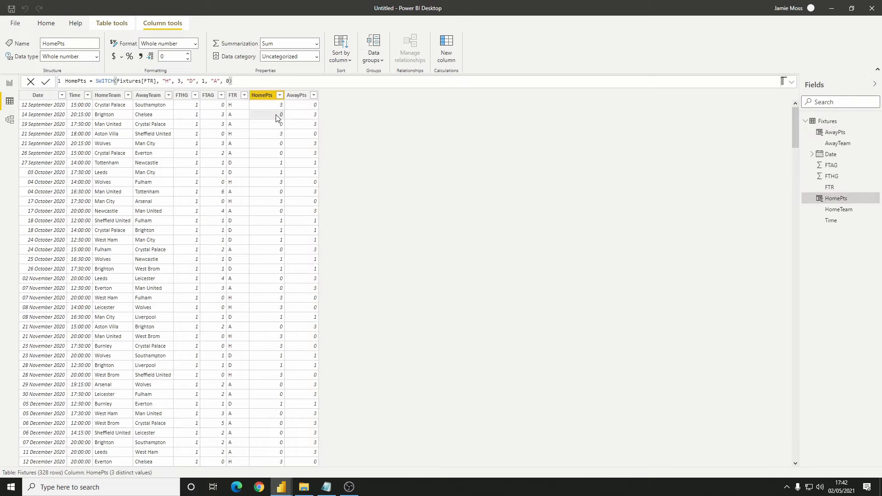
pyautogui.click(305, 115)
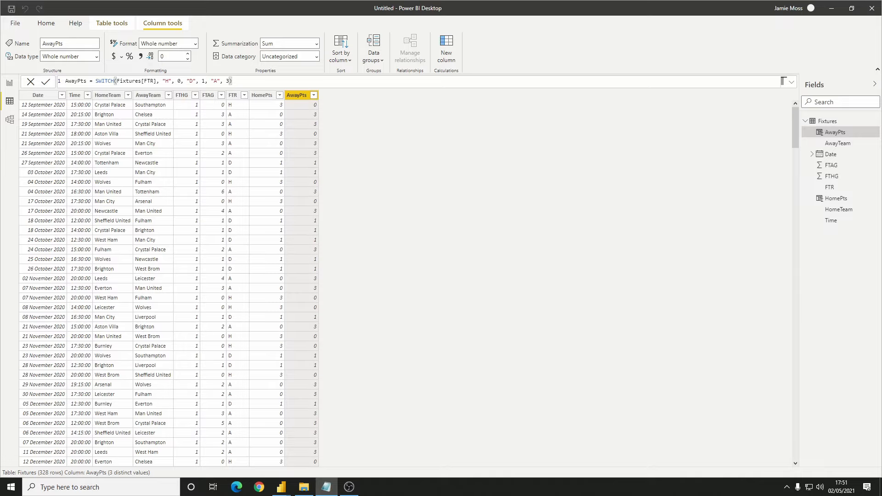
# Create a calculated table of the distinct home teams: Teams = VALUES(Fixtures[HomeTeam])
pyautogui.click(116, 26)
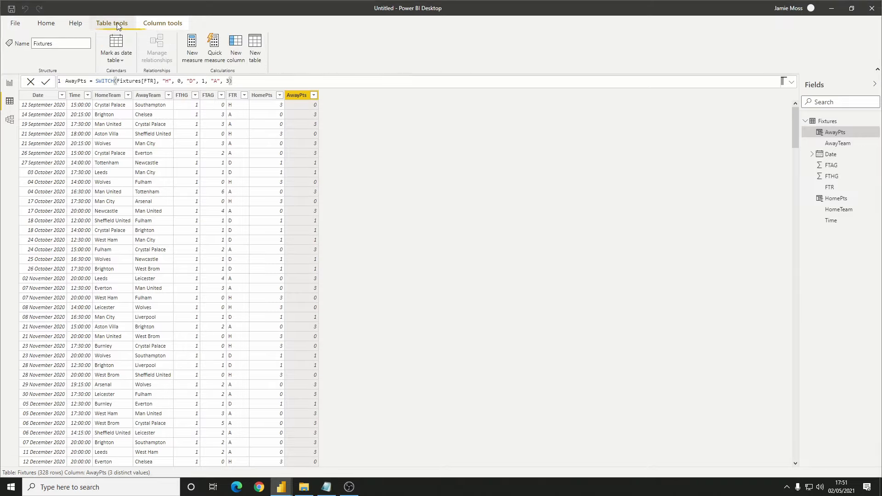
pyautogui.click(254, 56)
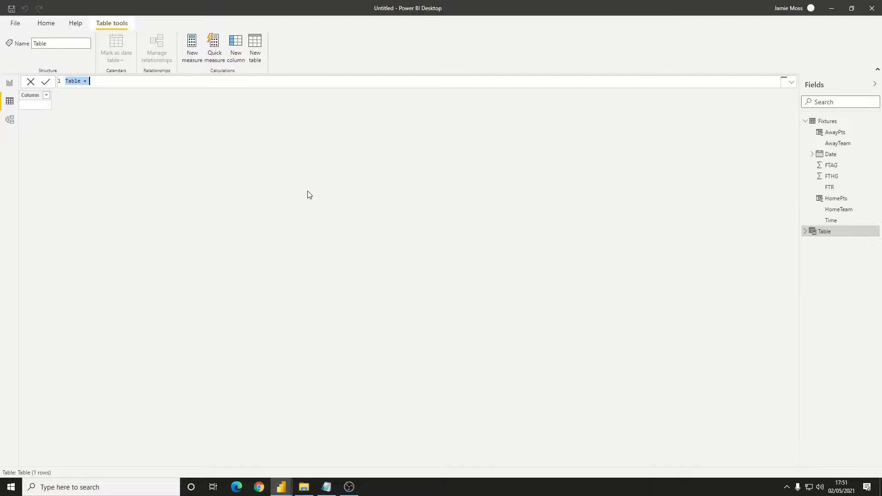
pyautogui.write('Teams = VAL')
pyautogui.press('Tab')
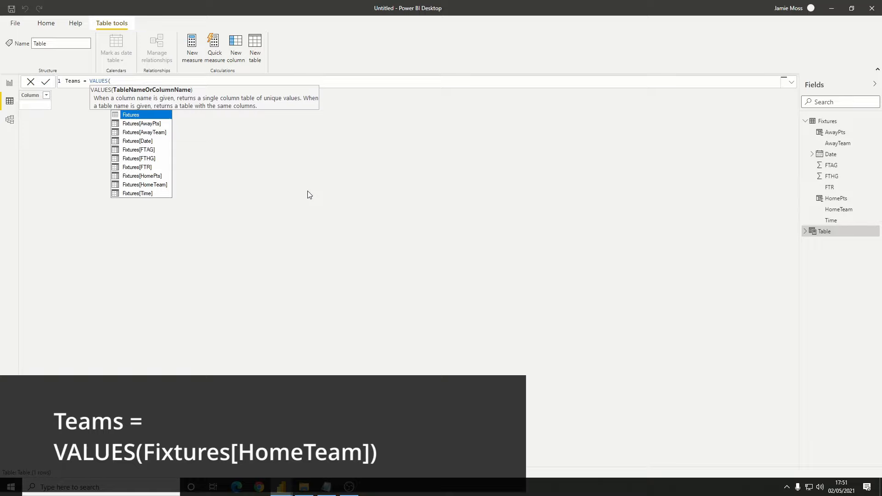
pyautogui.write('home')
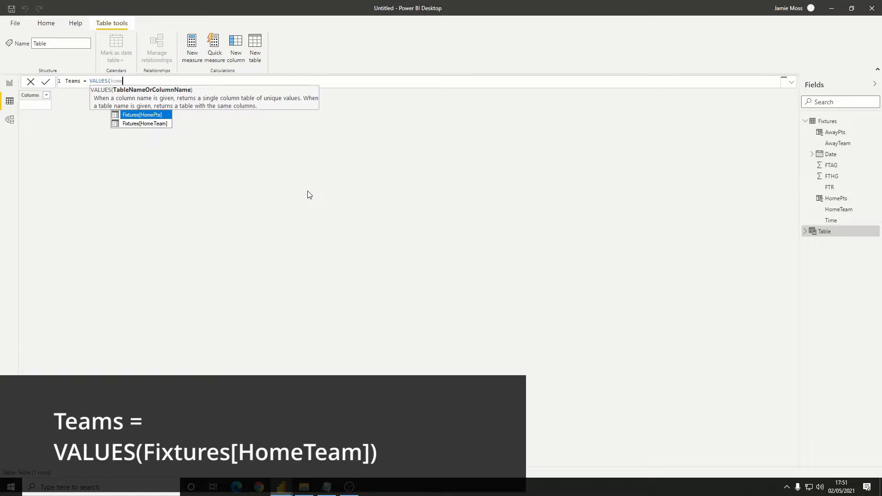
pyautogui.press('Down')
pyautogui.press('Tab')
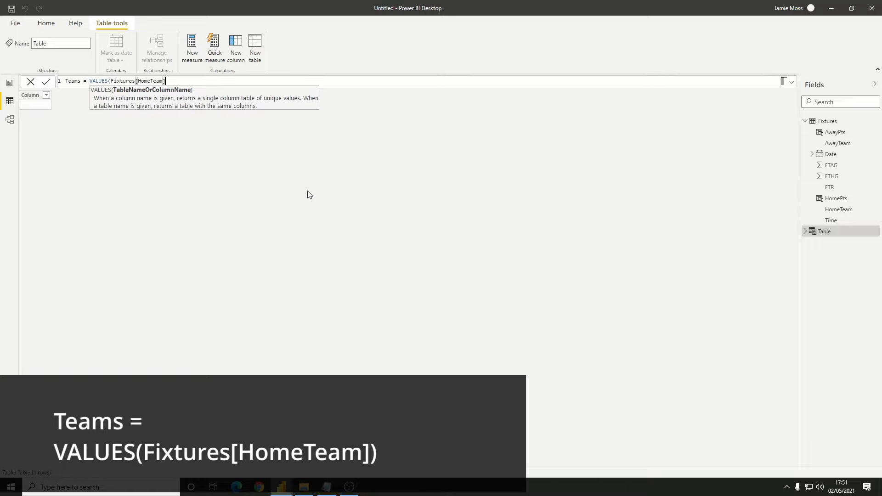
pyautogui.write(')')
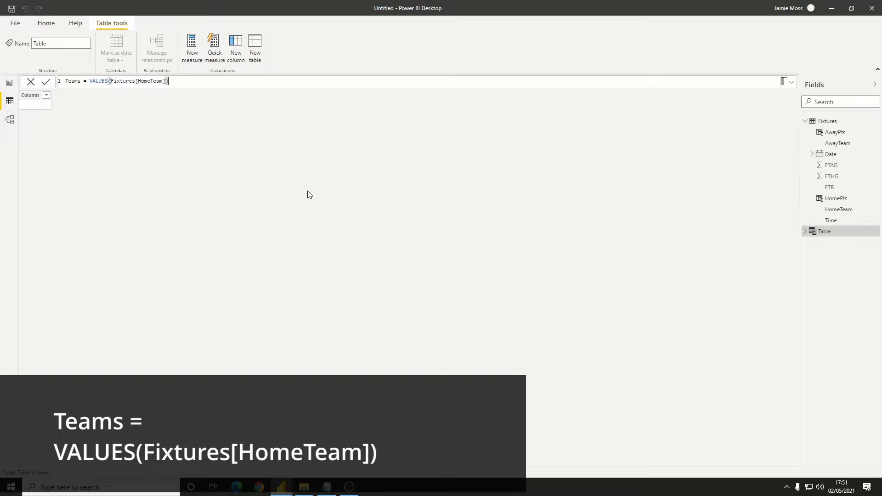
pyautogui.press('Return')
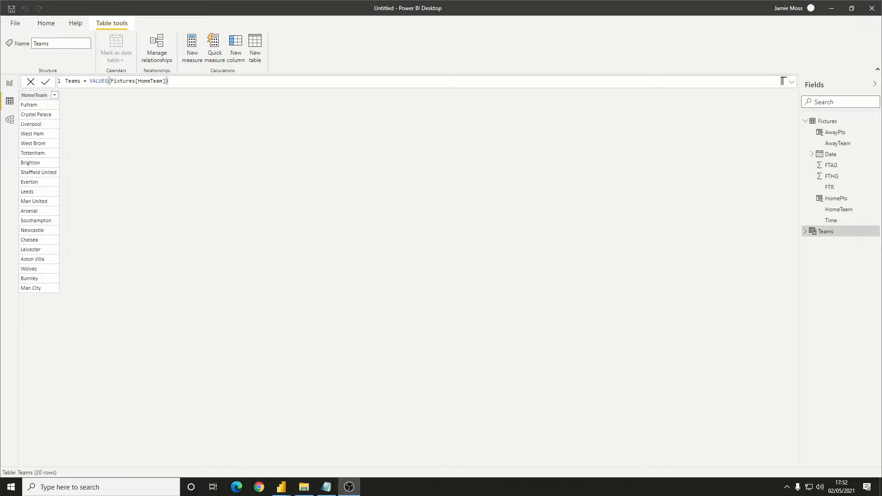
# Rename the HomeTeam column of the Teams table as Team
pyautogui.click(38, 96)
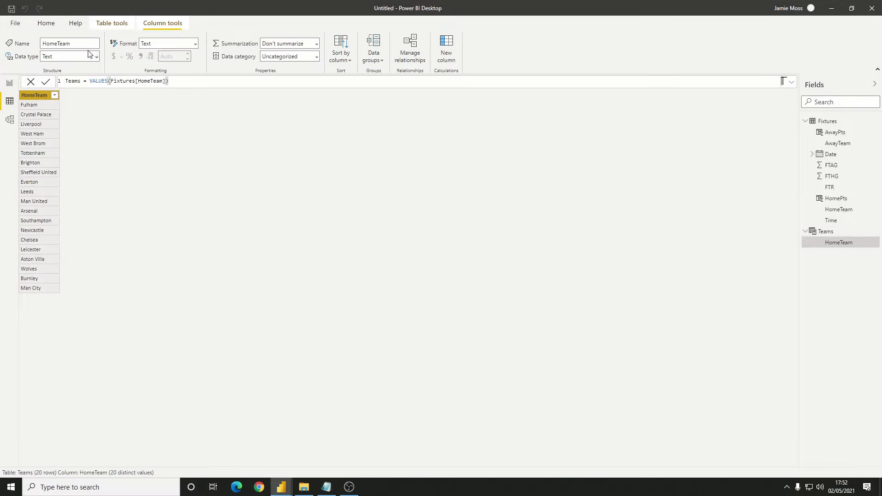
pyautogui.click(69, 43)
pyautogui.write('Team')
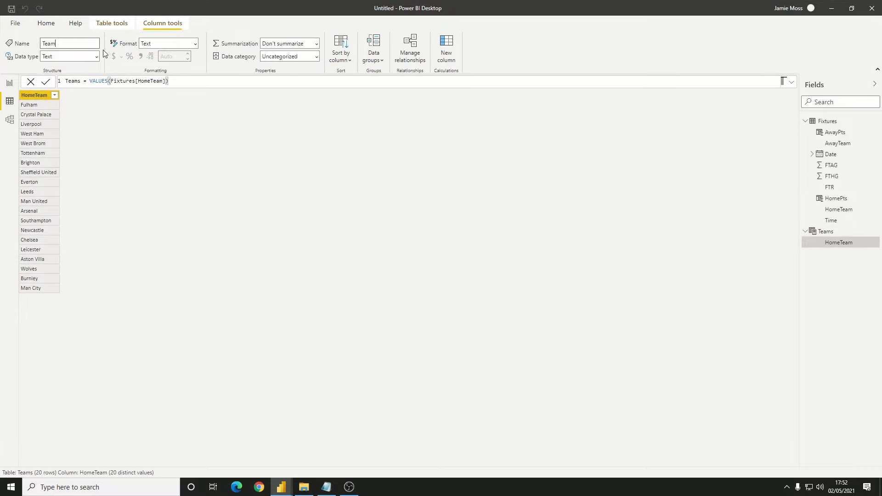
pyautogui.press('Return')
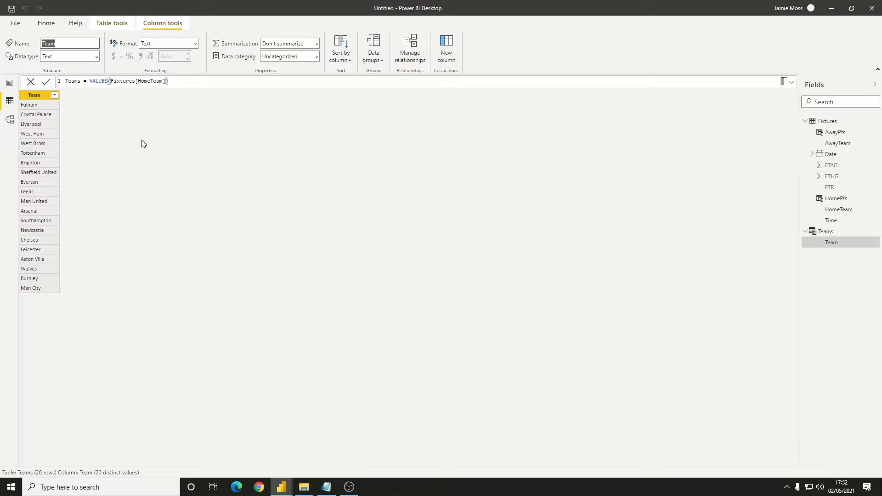
# Relate HomeTeam in the Fixtures table to Team in the Teams table and make that relationship inactive
pyautogui.click(10, 120)
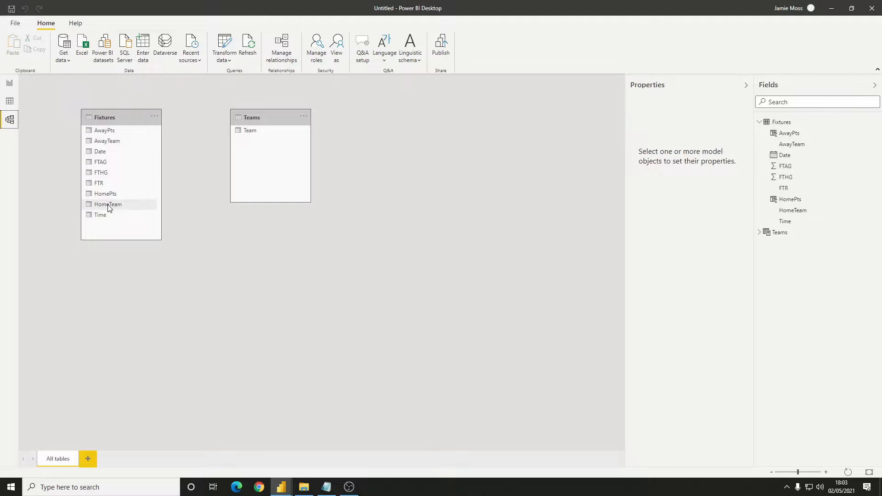
pyautogui.moveTo(109, 208); pyautogui.dragTo(260, 134)
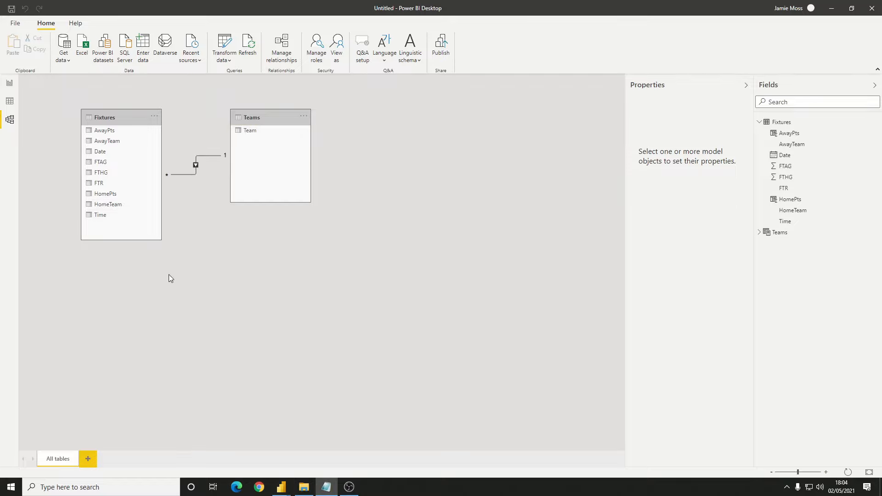
pyautogui.doubleClick(189, 174)
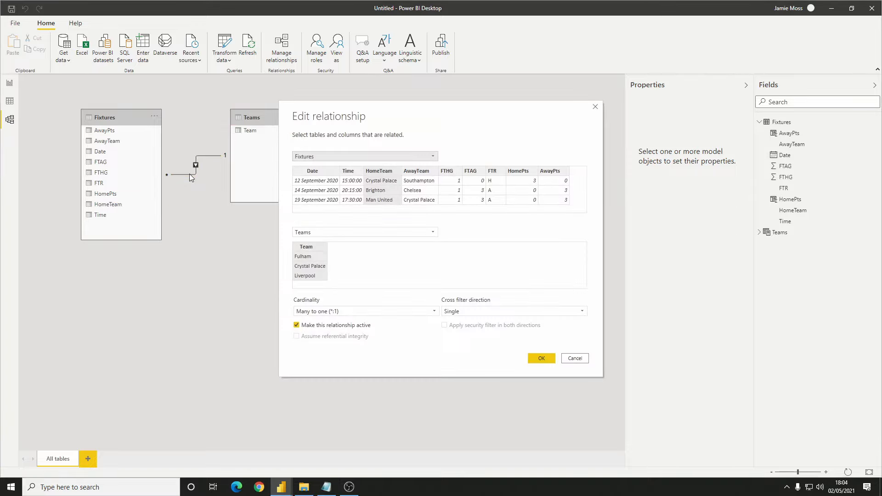
pyautogui.click(299, 327)
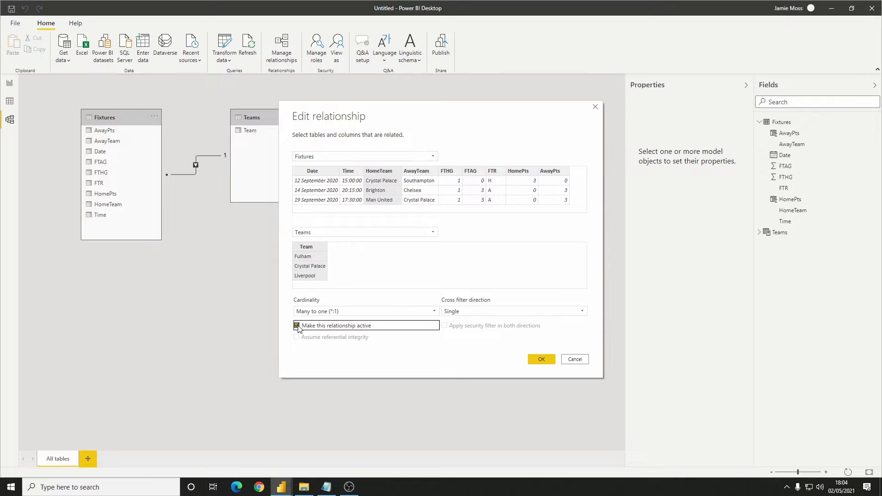
pyautogui.click(541, 360)
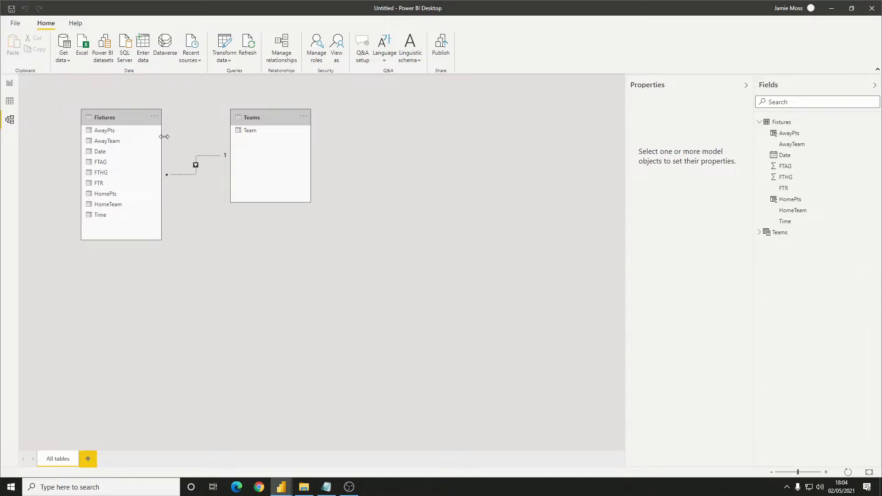
# Relate AwayTeam in the Fixtures table to Team in the Teams table and make that relationship inactive
pyautogui.moveTo(117, 143); pyautogui.dragTo(259, 134)
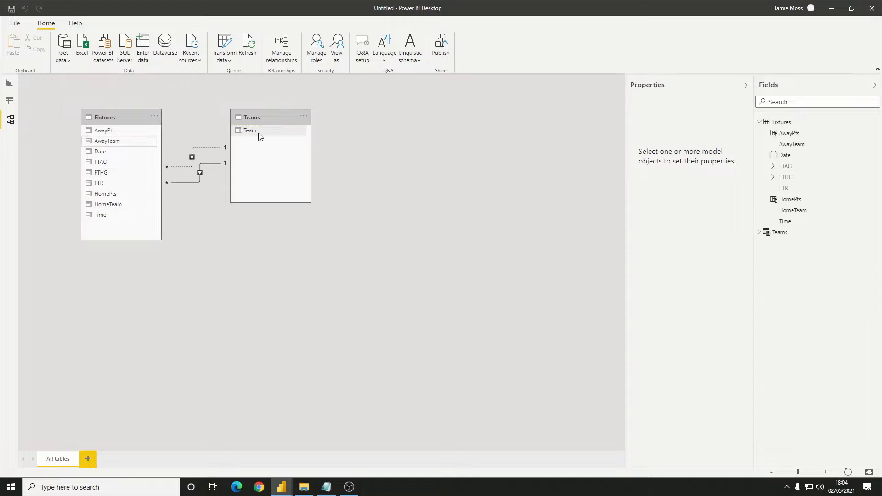
pyautogui.doubleClick(189, 183)
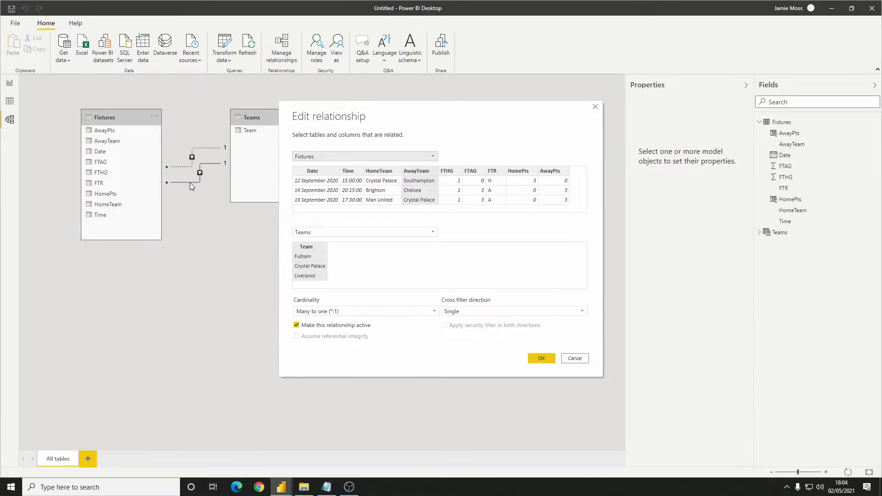
pyautogui.click(296, 325)
pyautogui.click(549, 360)
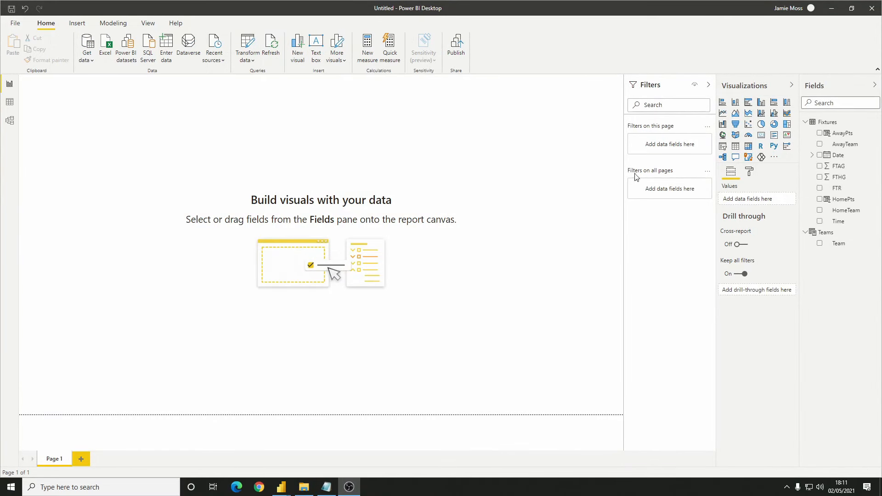
# Add a table visual of the Team field to the report page, move it towards the middle and enlarge it to fit all teams
pyautogui.click(735, 147)
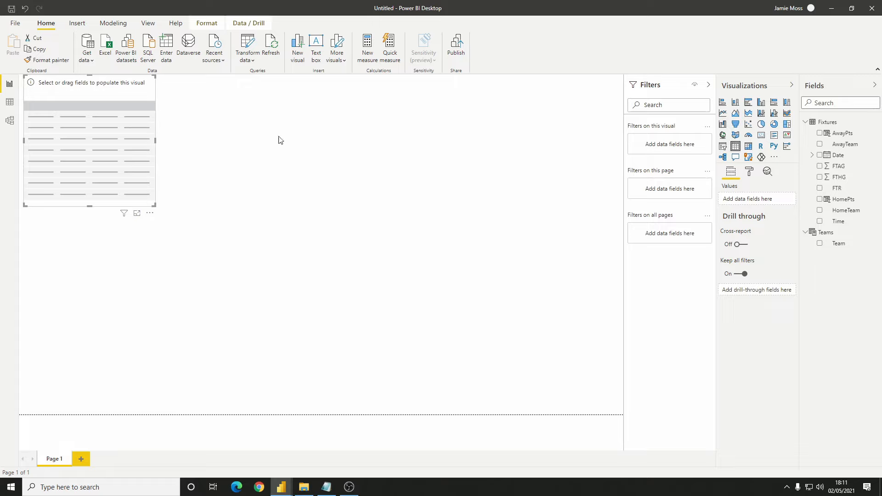
pyautogui.moveTo(842, 243); pyautogui.dragTo(94, 135)
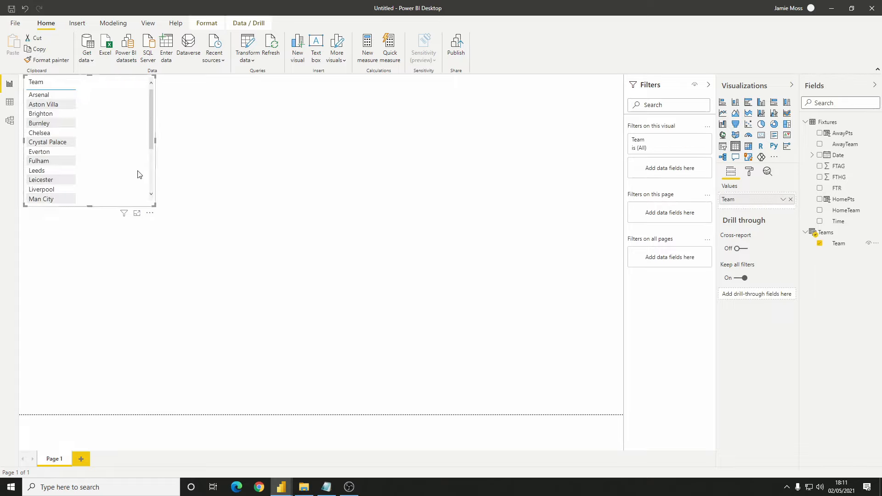
pyautogui.moveTo(138, 175); pyautogui.dragTo(336, 218)
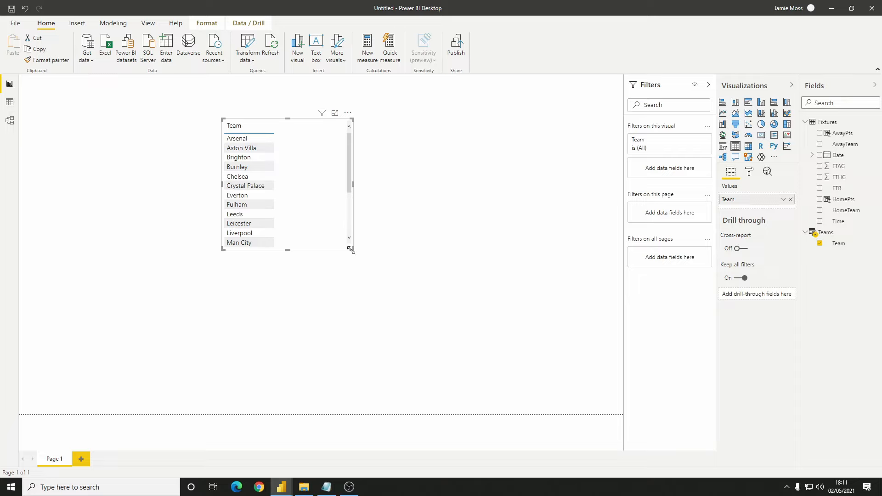
pyautogui.moveTo(352, 250); pyautogui.dragTo(398, 352)
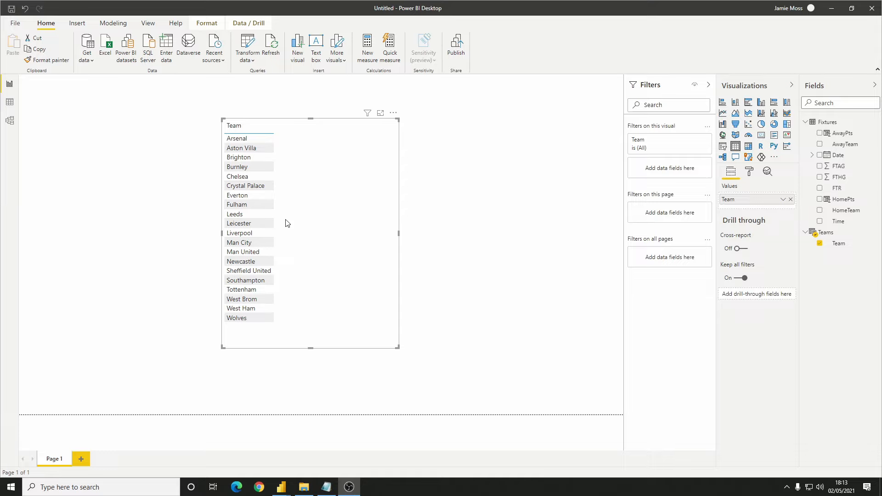
# Create the measure Home Points = SUM(Fixtures[HomePts]) and add it to the team table visual
pyautogui.click(369, 54)
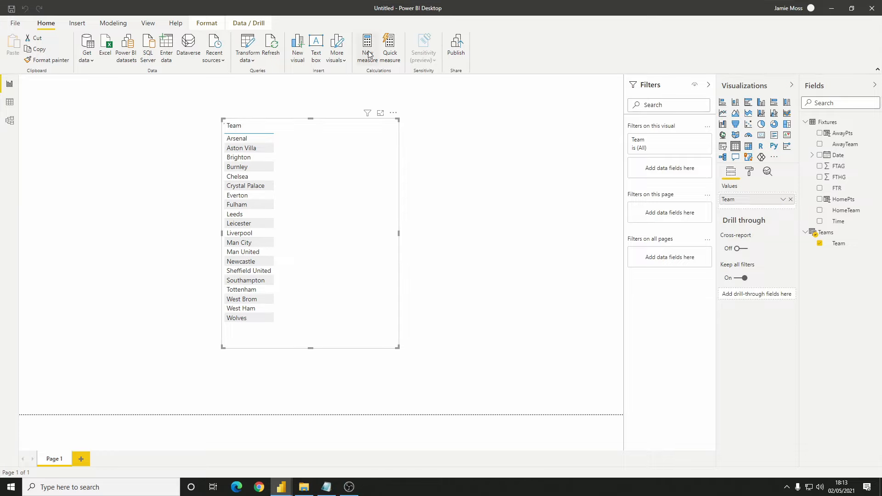
pyautogui.click(367, 54)
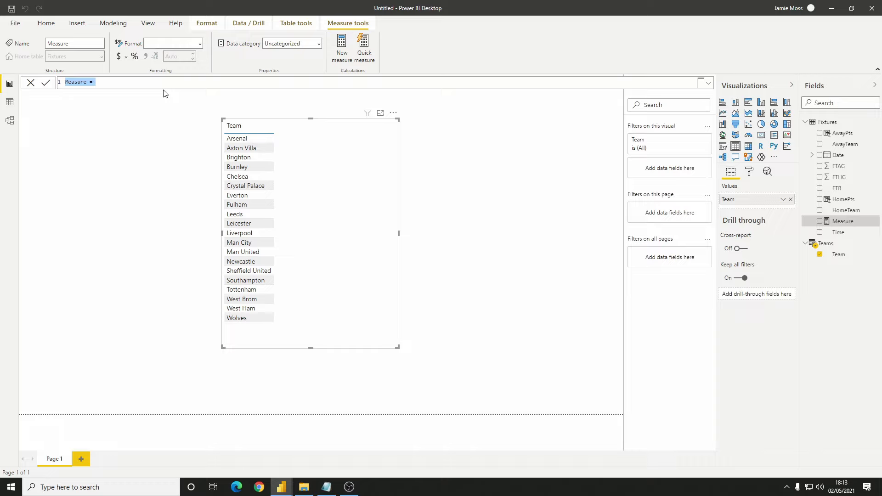
pyautogui.write('Home Poiint')
pyautogui.press('BackSpace')
pyautogui.press('BackSpace')
pyautogui.press('BackSpace')
pyautogui.write('nts = SUM(home')
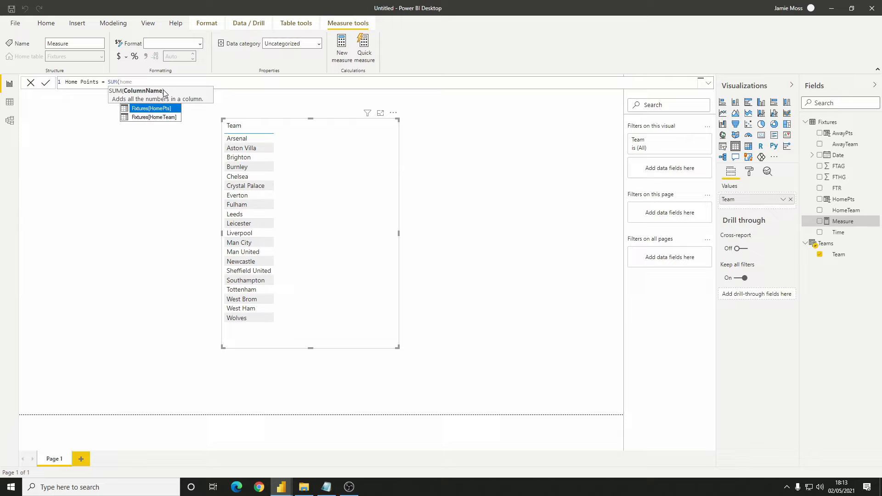
pyautogui.press('Tab')
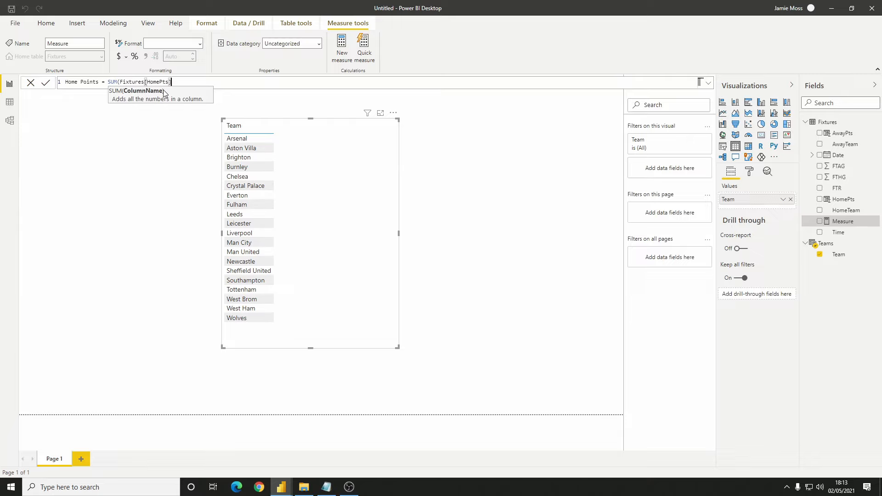
pyautogui.write(')')
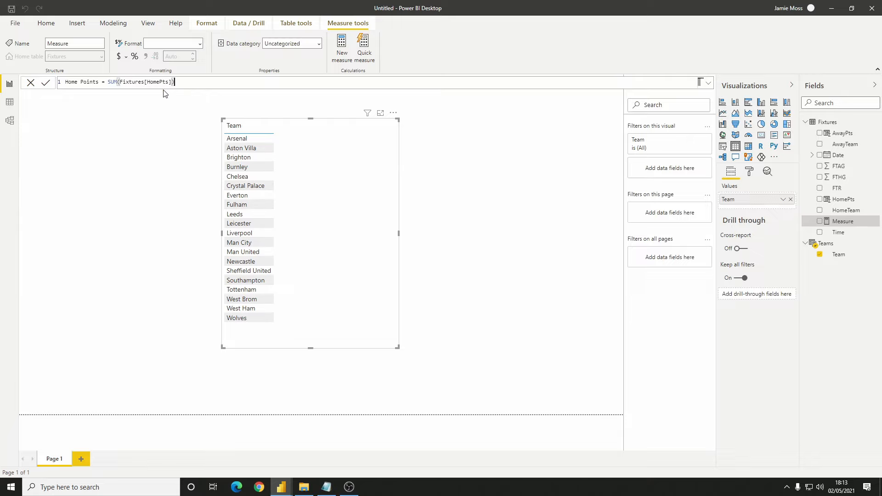
pyautogui.press('Return')
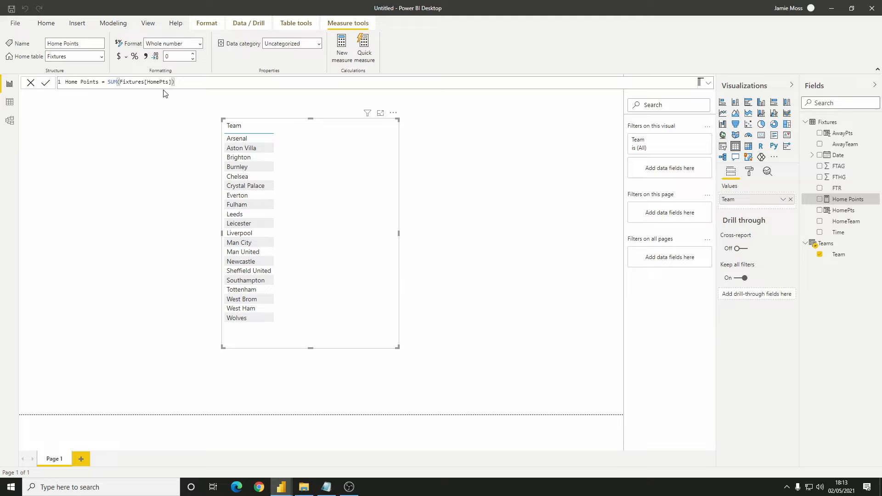
pyautogui.click(819, 199)
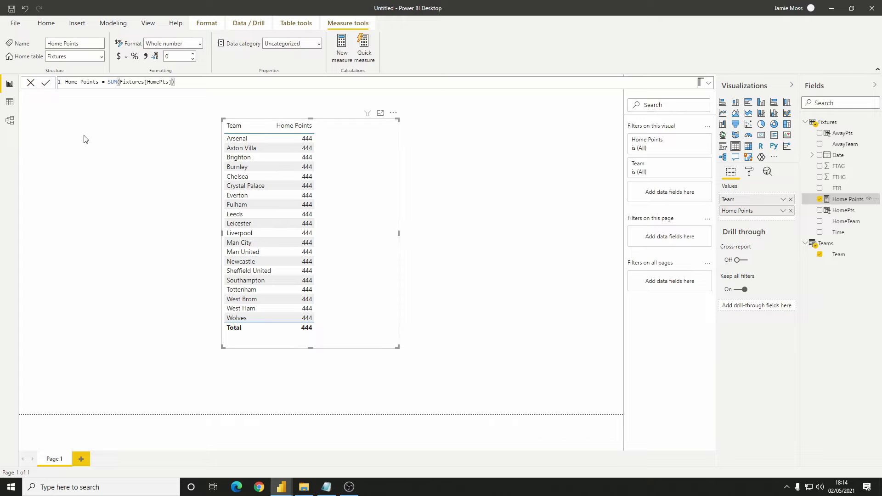
# Rewrite the Home Points measure as CALCULATE(SUM(Fixtures[HomePts]), USERELATIONSHIP(Fixtures[HomeTeam], Teams[Team]))
pyautogui.click(107, 82)
pyautogui.write('CALCULATE(')
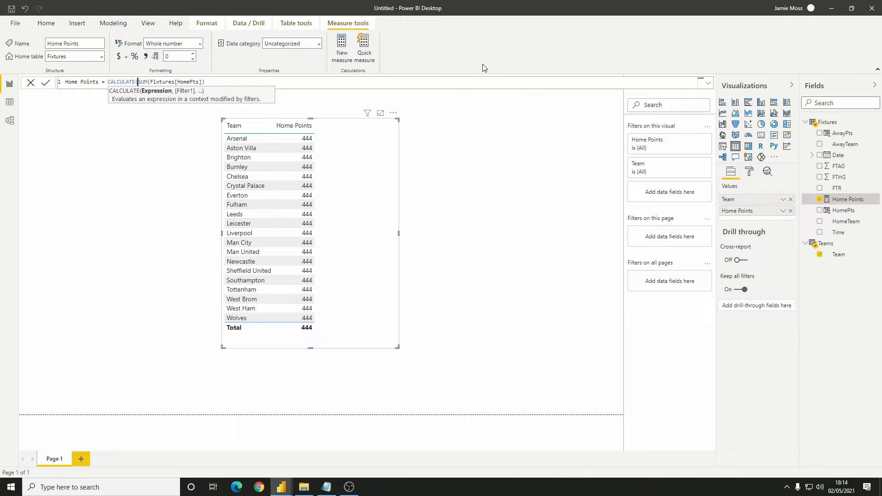
pyautogui.click(458, 84)
pyautogui.write(', USERE')
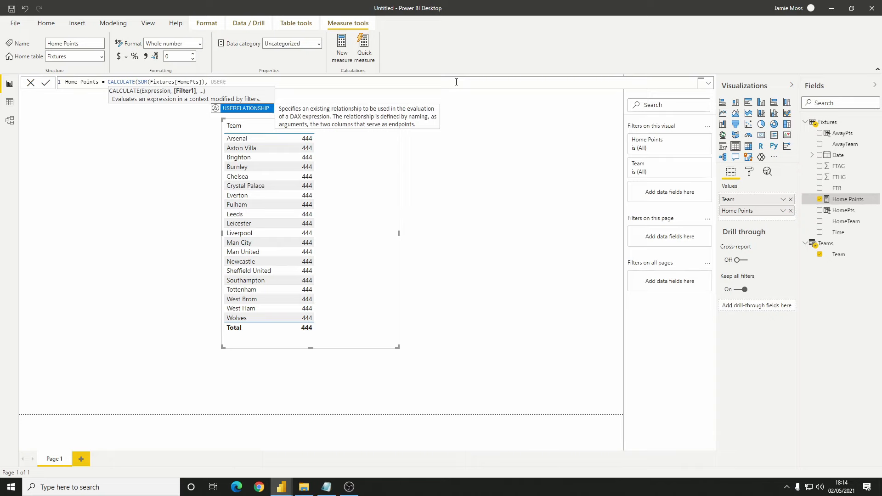
pyautogui.press('Tab')
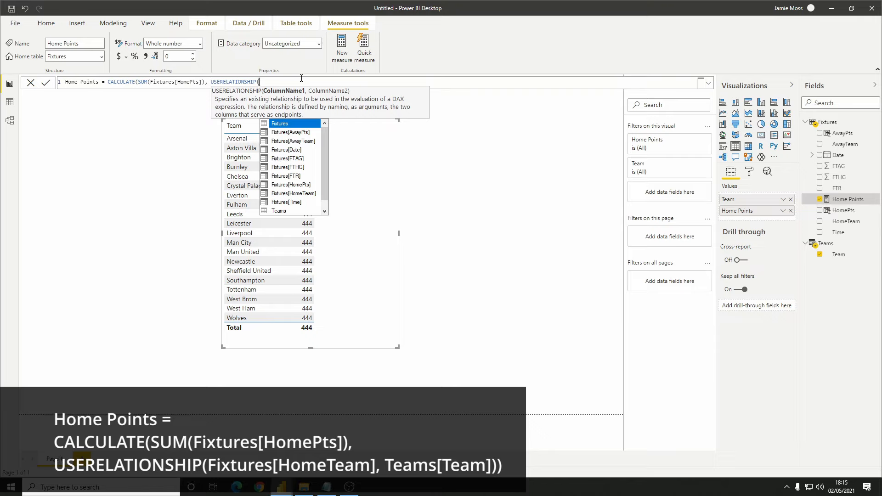
pyautogui.write('home')
pyautogui.press('Down')
pyautogui.press('Tab')
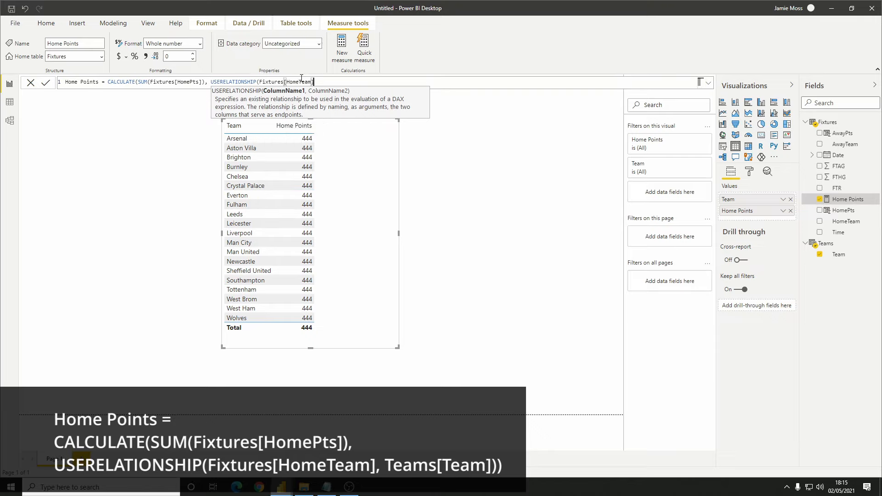
pyautogui.write(', TEAM')
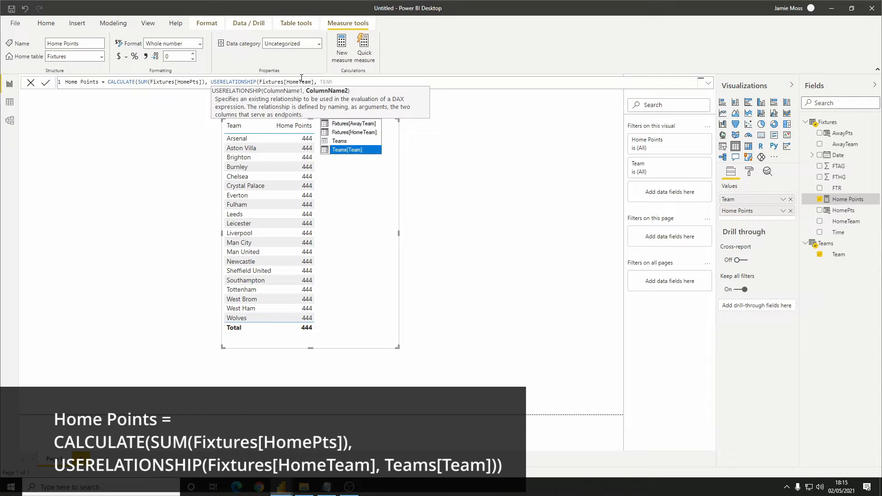
pyautogui.press('Tab')
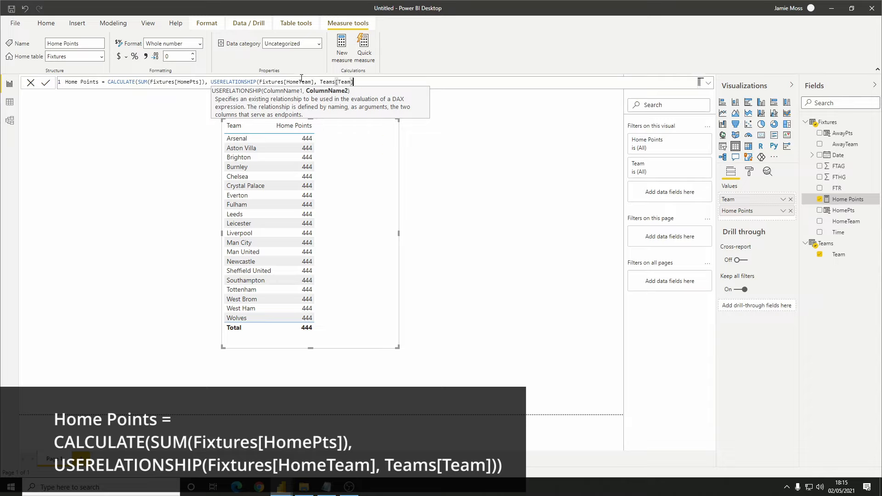
pyautogui.write('))')
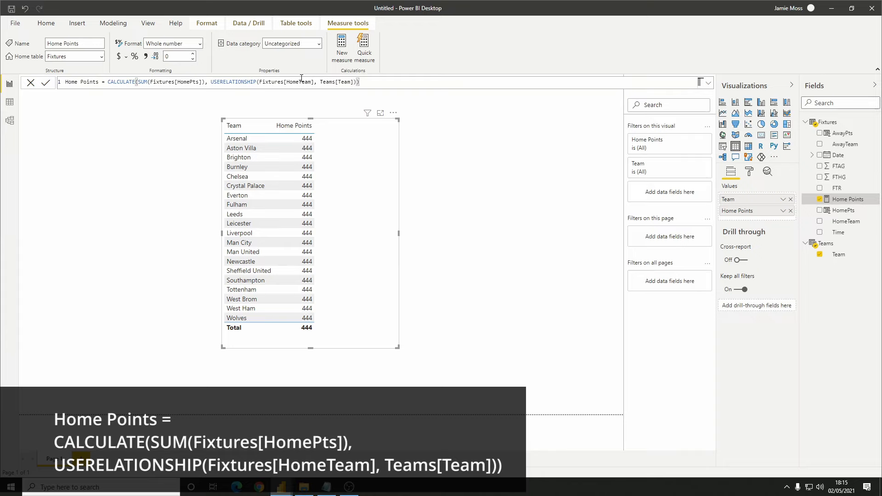
pyautogui.press('Return')
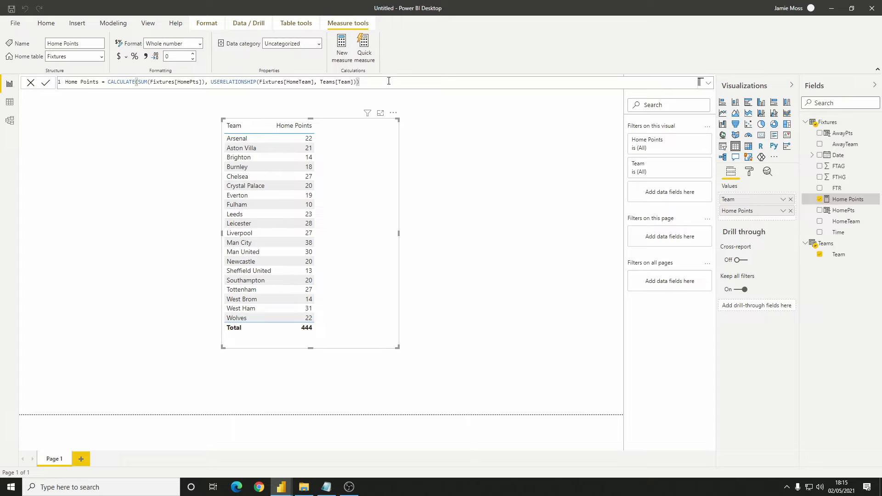
# Start a new measure from a copy of the Home Points formula and name it Away Points
pyautogui.moveTo(388, 80); pyautogui.dragTo(59, 84)
pyautogui.hotkey('ctrl', 'c')
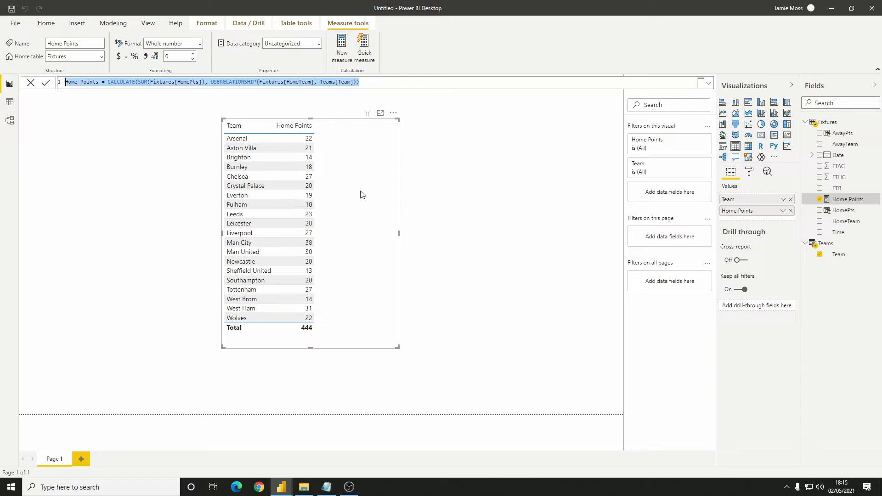
pyautogui.click(340, 62)
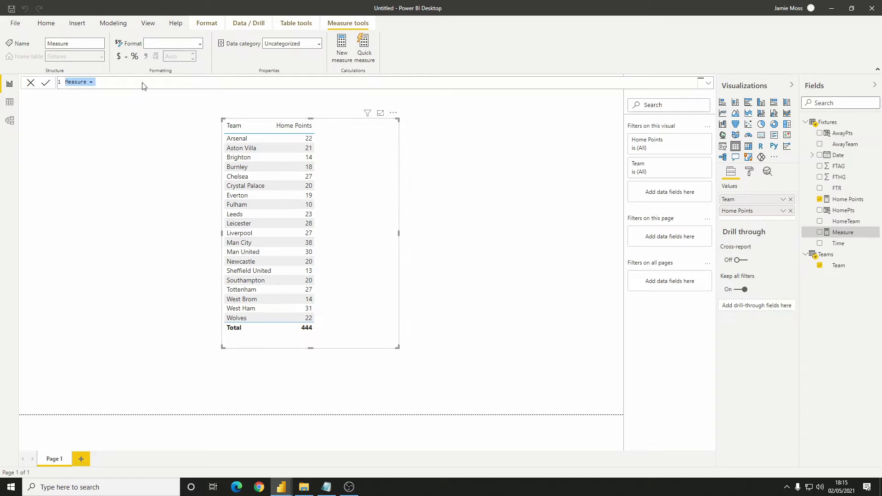
pyautogui.hotkey('ctrl', 'v')
pyautogui.doubleClick(71, 82)
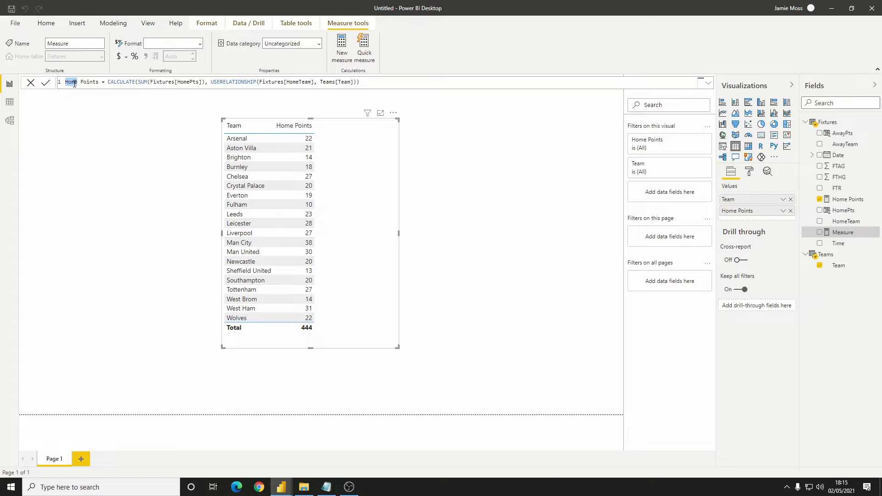
pyautogui.write('Aw')
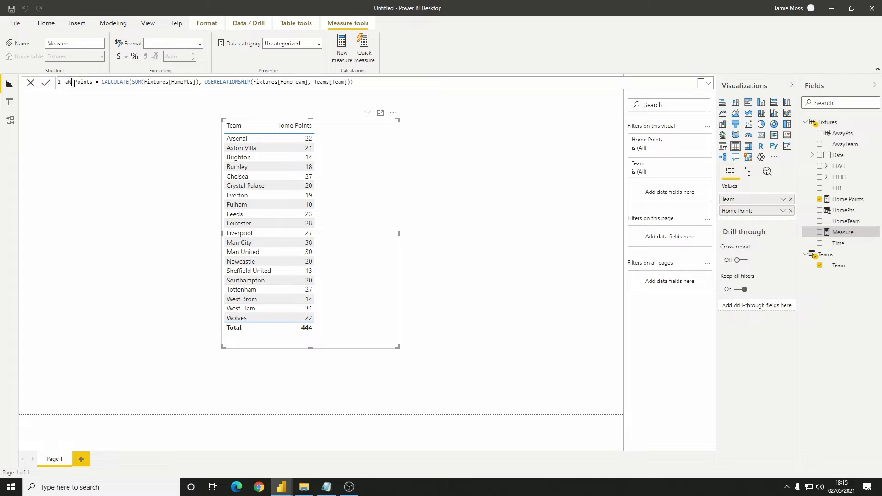
pyautogui.write('ay')
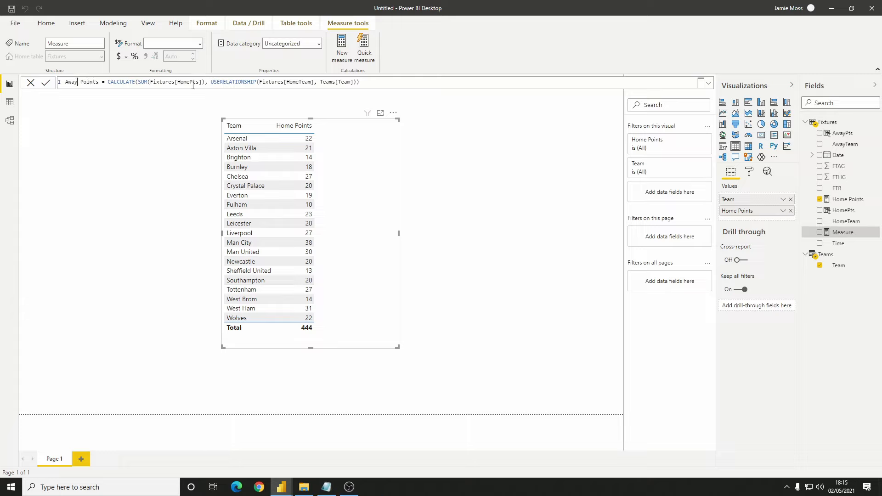
# Point the Away Points formula to Fixtures[AwayPts] and Fixtures[AwayTeam], and add the measure to the team table visual
pyautogui.moveTo(189, 82); pyautogui.dragTo(177, 82)
pyautogui.write('Away')
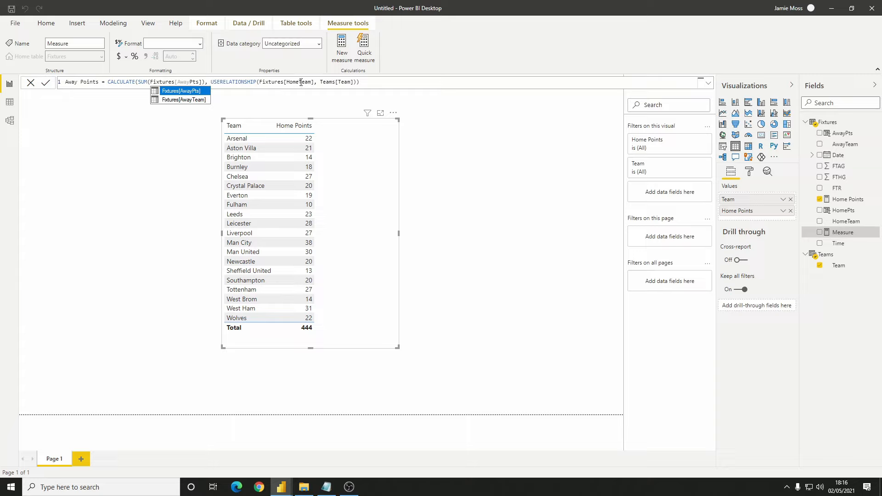
pyautogui.moveTo(298, 82); pyautogui.dragTo(287, 82)
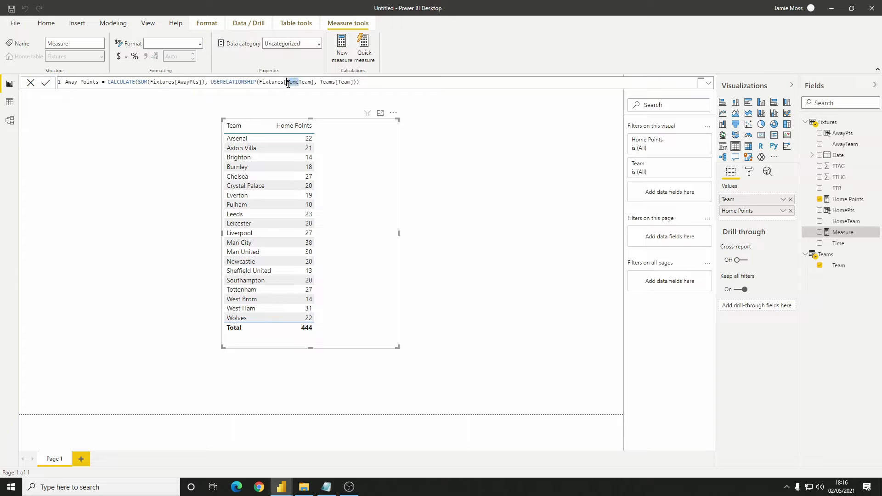
pyautogui.write('Away')
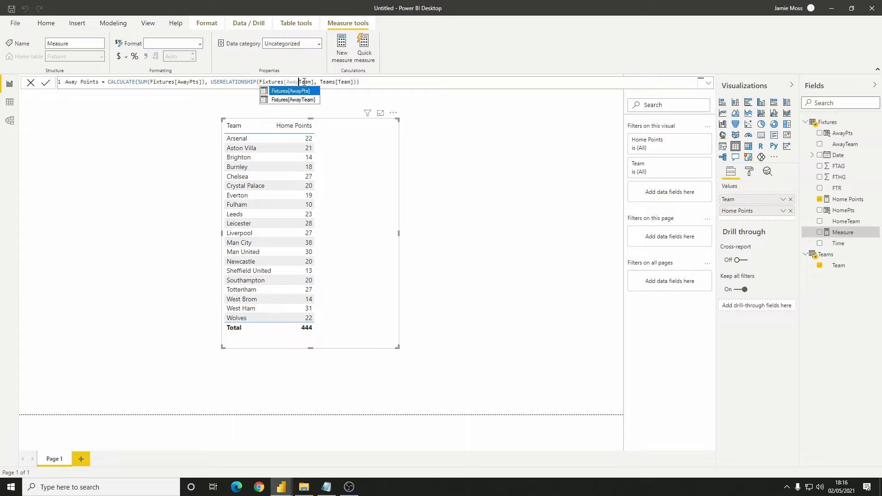
pyautogui.click(358, 82)
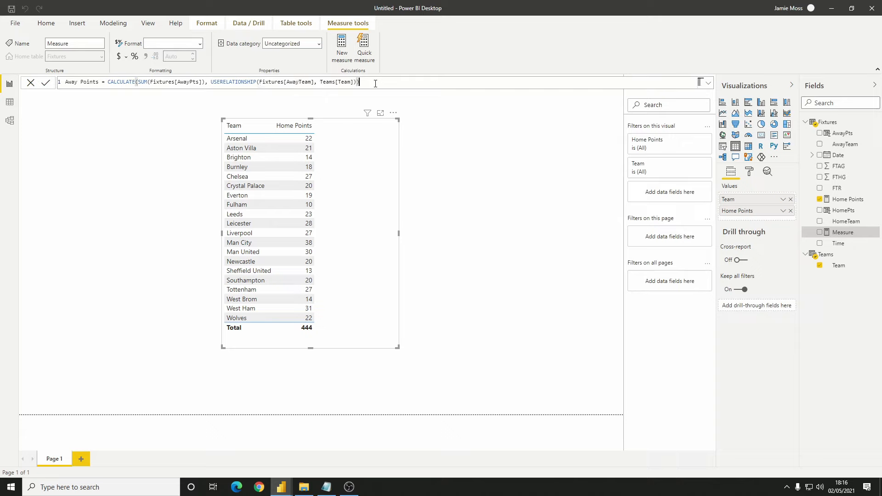
pyautogui.press('Return')
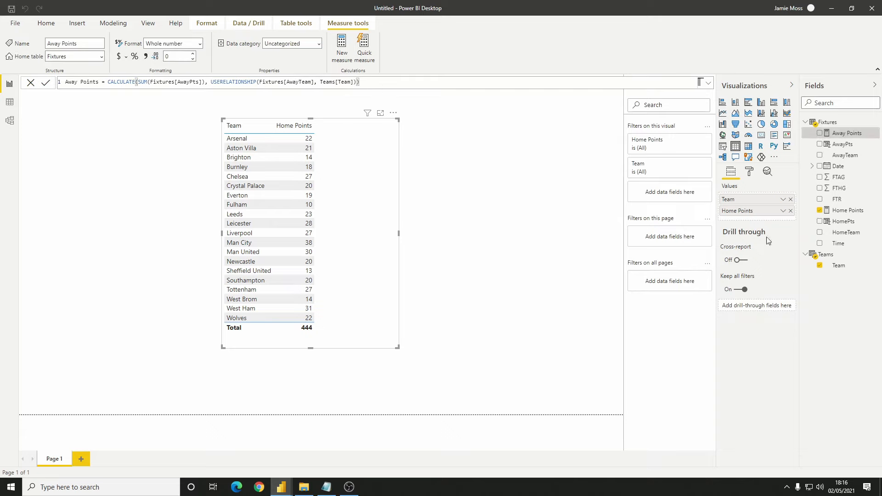
pyautogui.click(819, 133)
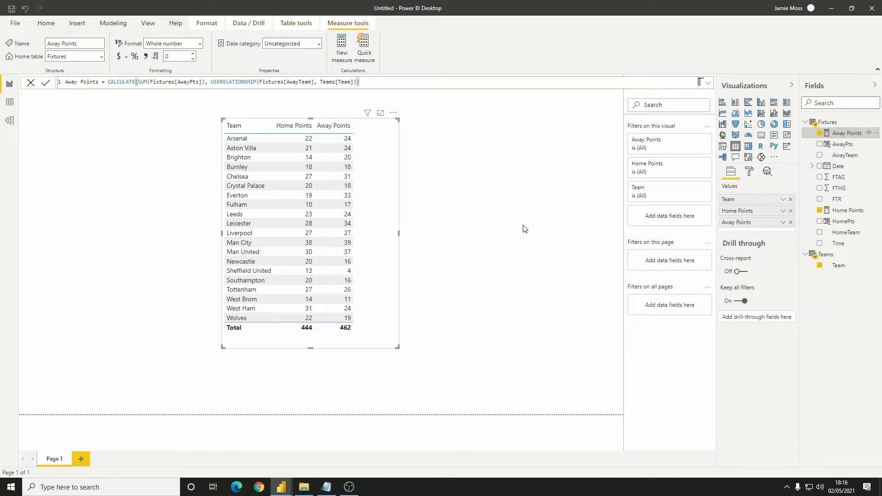
# Create the measure Points = [Home Points] + [Away Points]
pyautogui.click(458, 185)
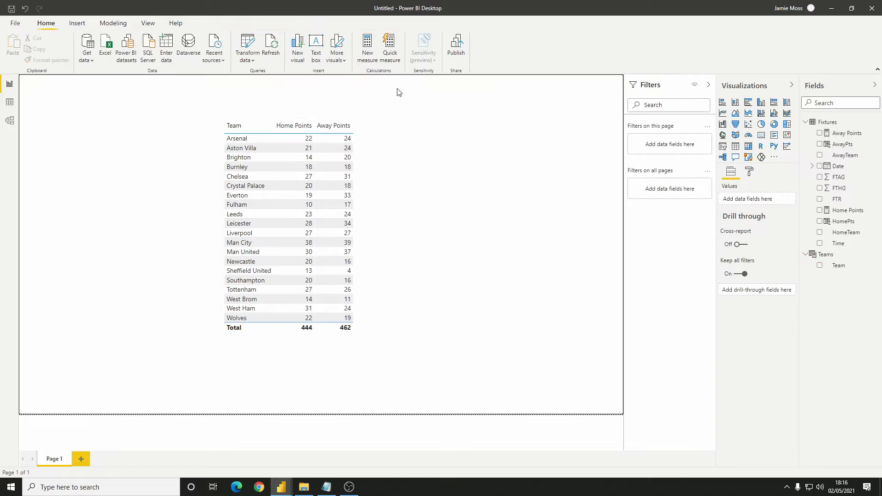
pyautogui.click(375, 53)
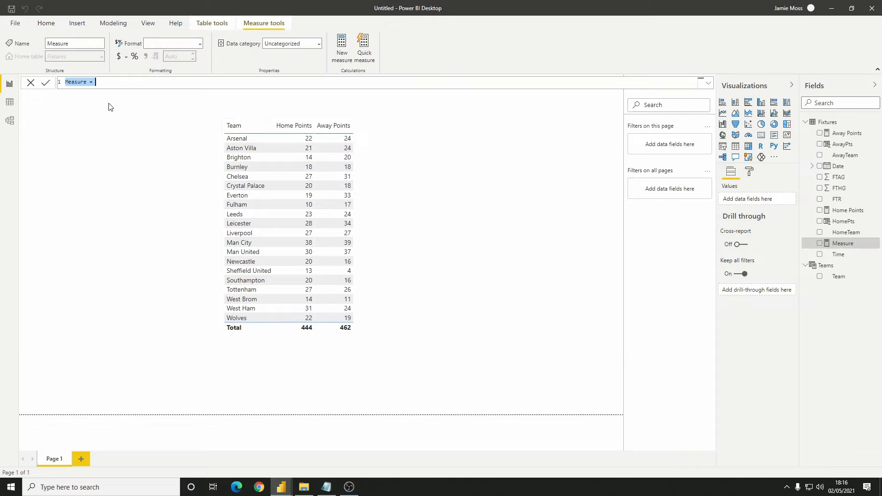
pyautogui.write('Points = [Home Points]')
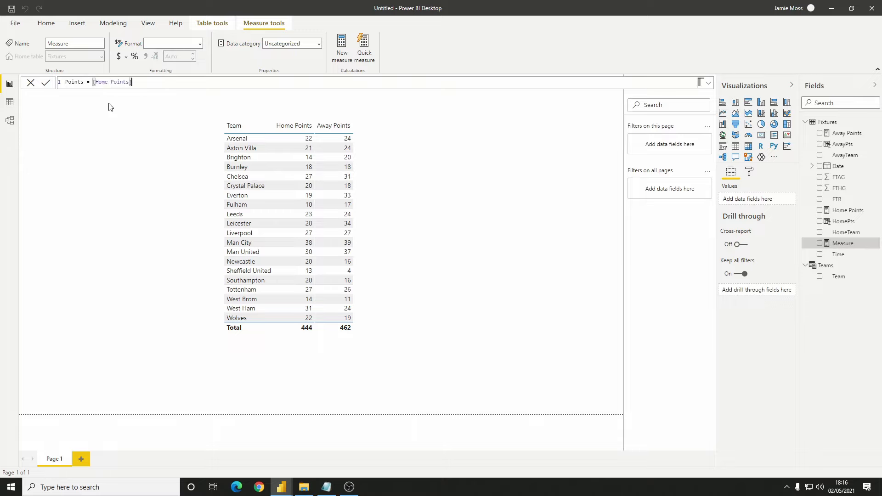
pyautogui.write(' + [Away Points]')
pyautogui.press('Return')
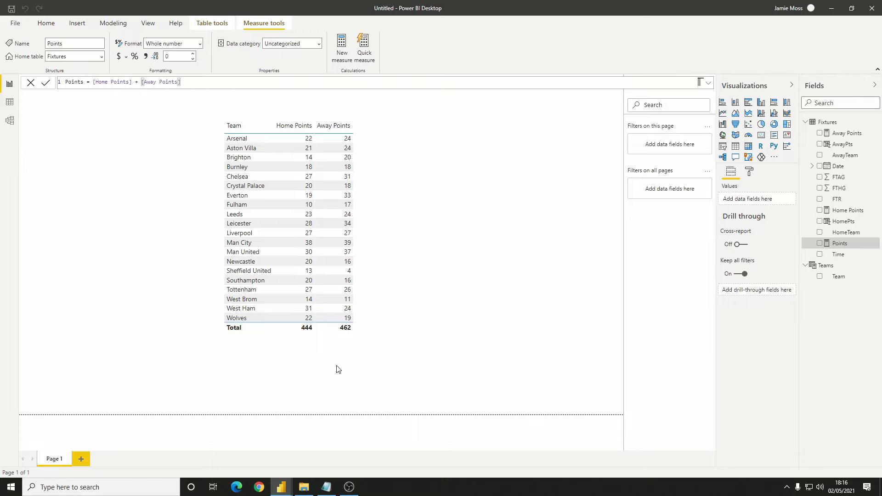
# Add the Points measure to the team table visual and sort the table by Points in descending order
pyautogui.click(353, 347)
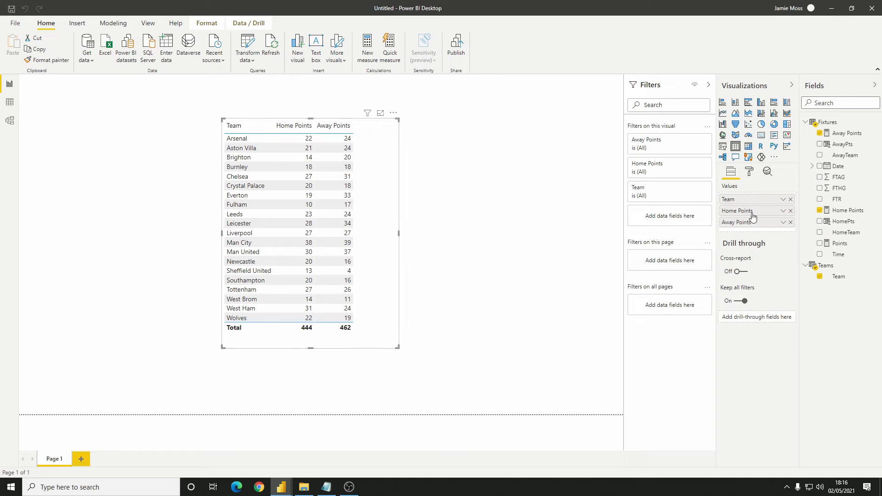
pyautogui.click(827, 245)
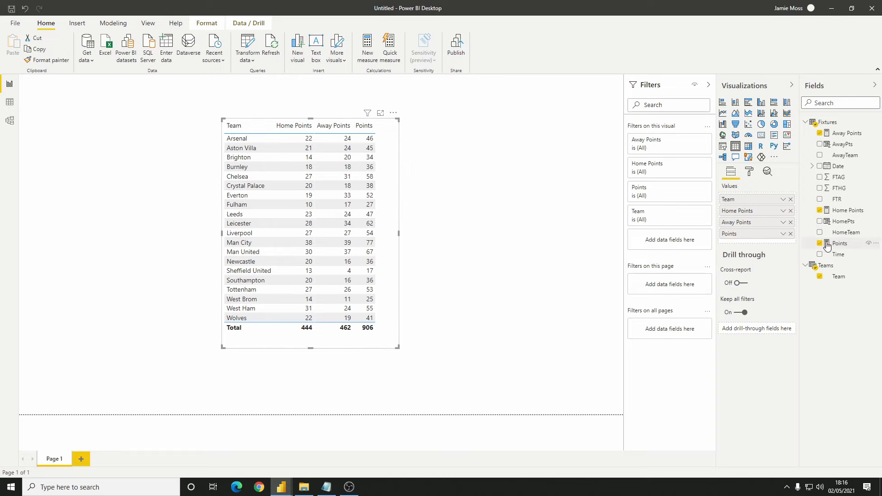
pyautogui.click(368, 130)
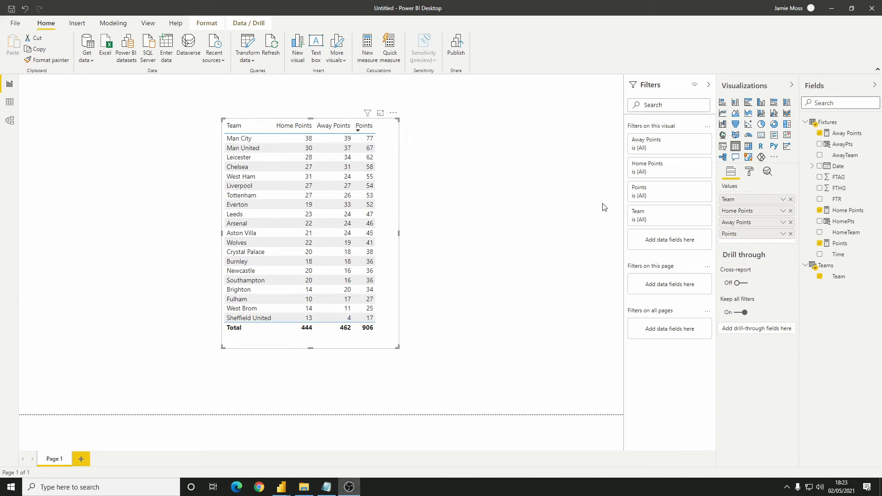
# Remove Home Points and Away Points from the team table visual and turn off its totals row
pyautogui.click(790, 212)
pyautogui.click(790, 211)
pyautogui.click(790, 211)
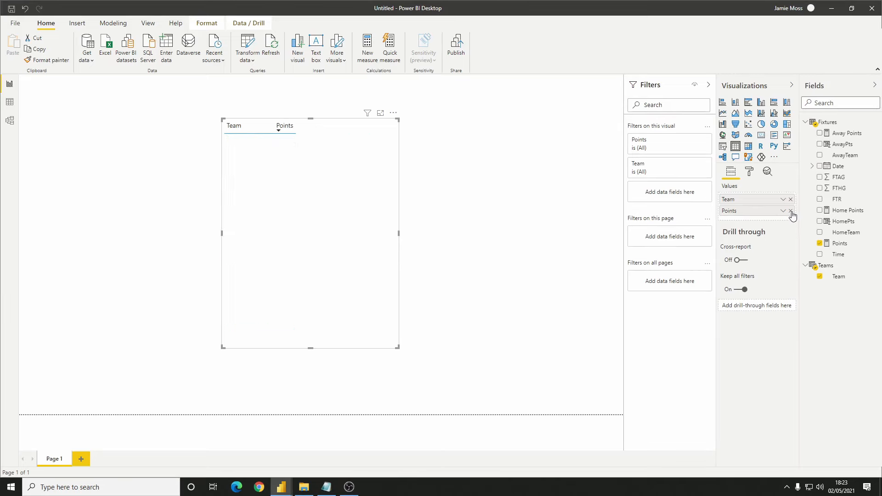
pyautogui.click(750, 172)
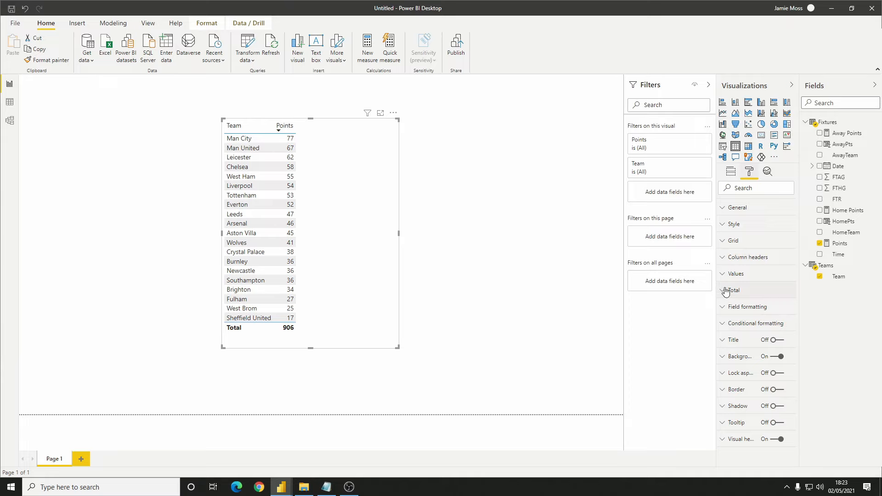
pyautogui.click(723, 290)
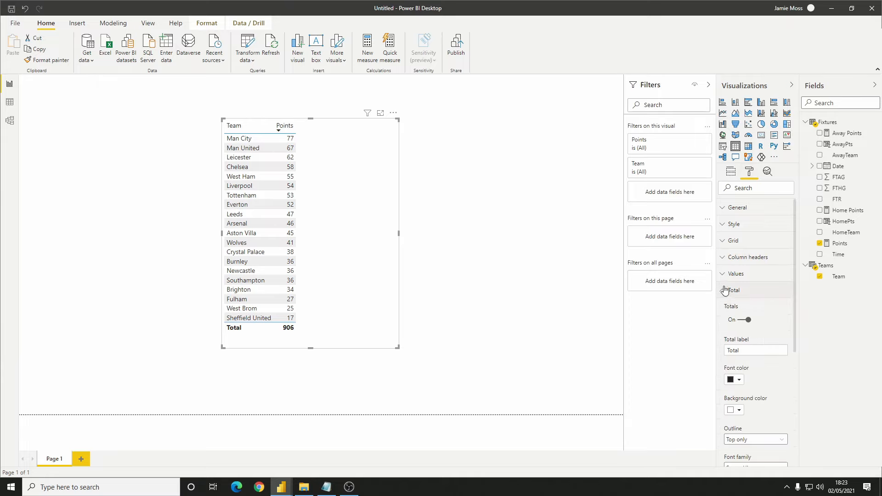
pyautogui.click(748, 320)
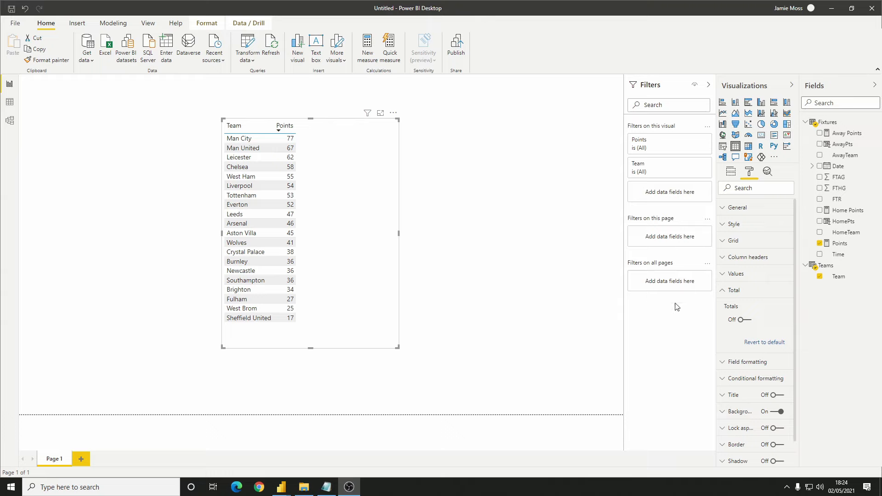
# Create a new measure from a copy of the Home Points formula and name it Home Games
pyautogui.click(845, 212)
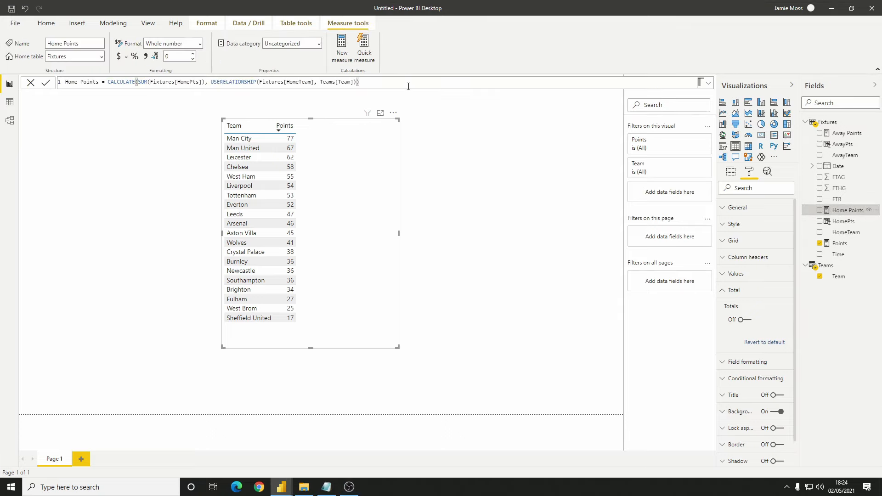
pyautogui.moveTo(407, 83); pyautogui.dragTo(56, 85)
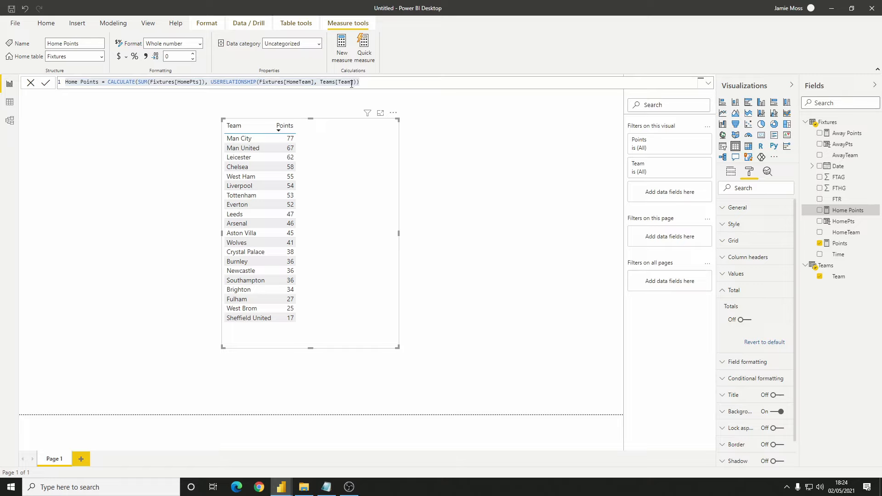
pyautogui.click(385, 81)
pyautogui.hotkey('ctrl', 'a')
pyautogui.hotkey('ctrl', 'c')
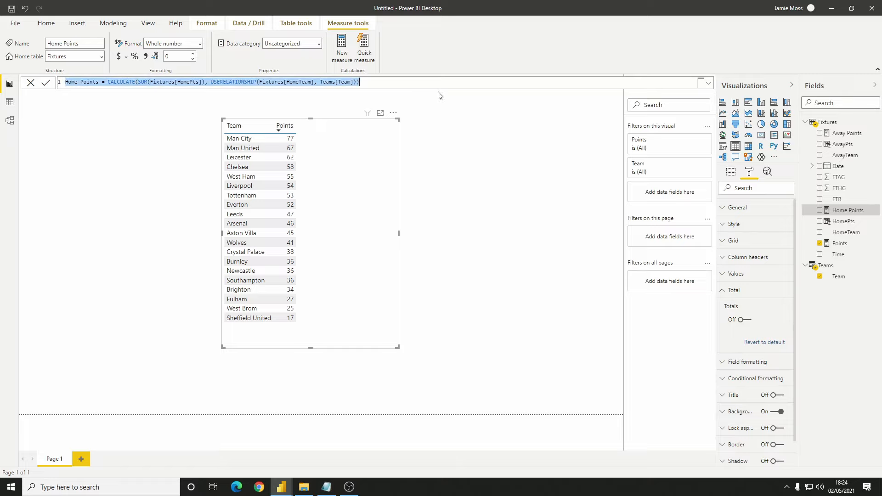
pyautogui.click(342, 62)
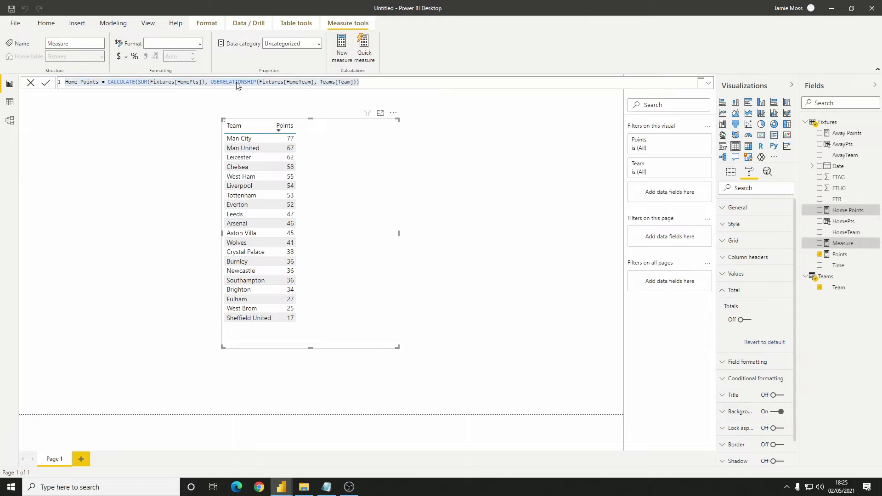
pyautogui.hotkey('ctrl', 'v')
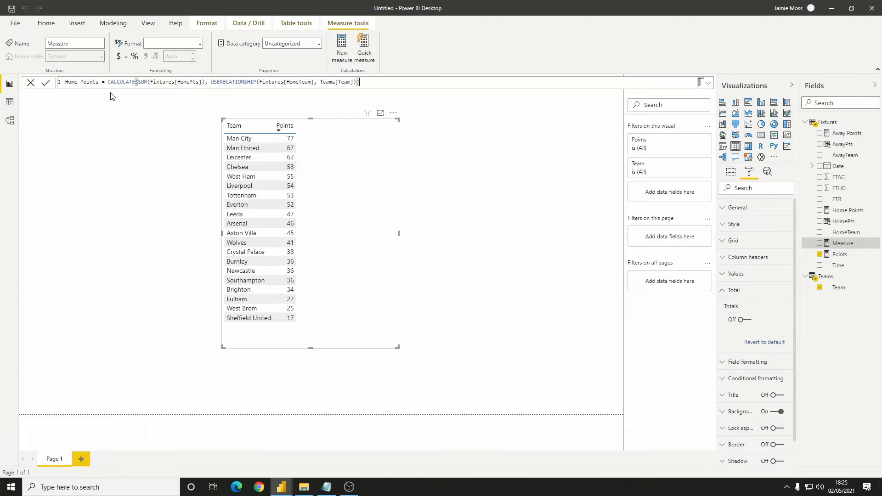
pyautogui.click(89, 83)
pyautogui.doubleClick(89, 83)
pyautogui.write('Games')
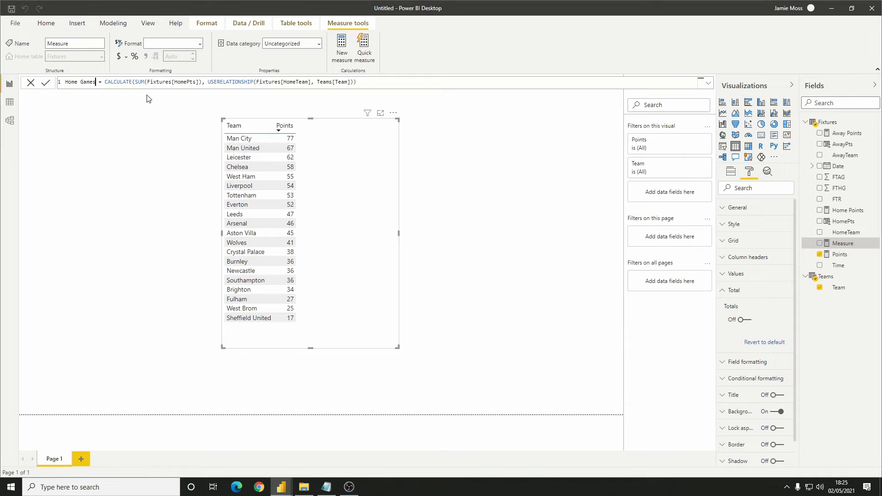
# Replace the SUM expression in Home Games with COUNTROWS(Fixtures) and add the measure to the team table visual
pyautogui.moveTo(136, 85); pyautogui.dragTo(201, 82)
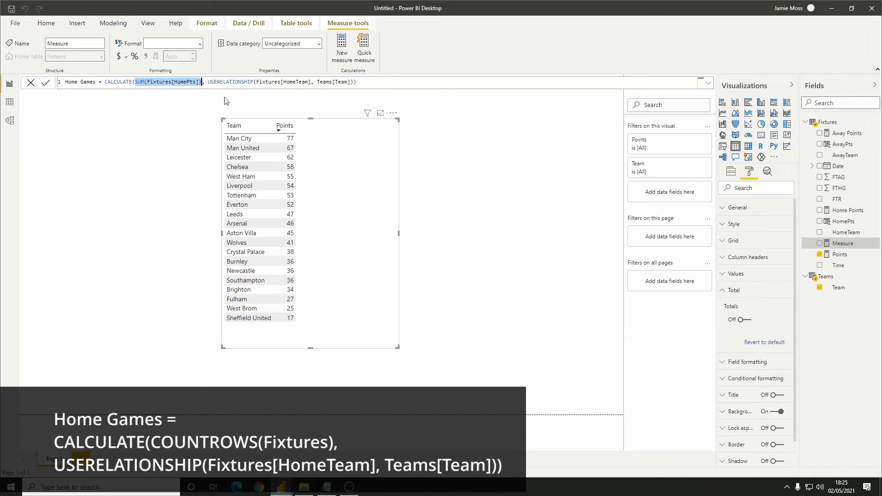
pyautogui.write('COUNTROWS(')
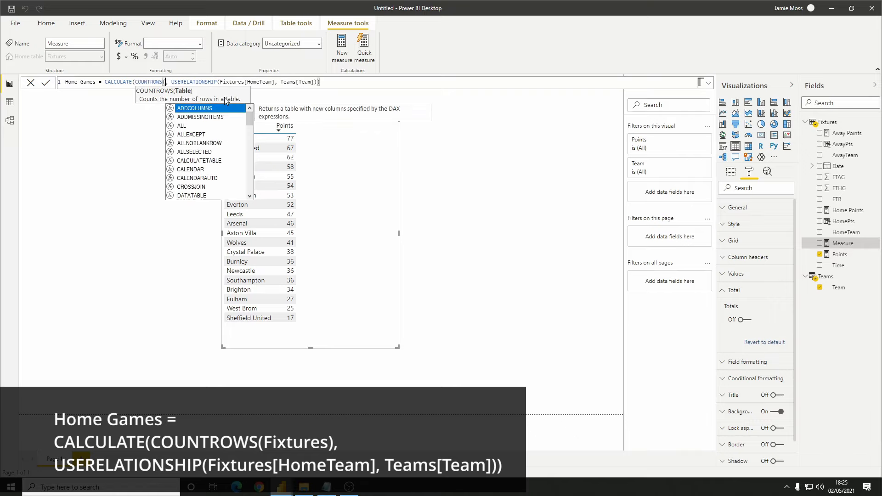
pyautogui.write('FIX')
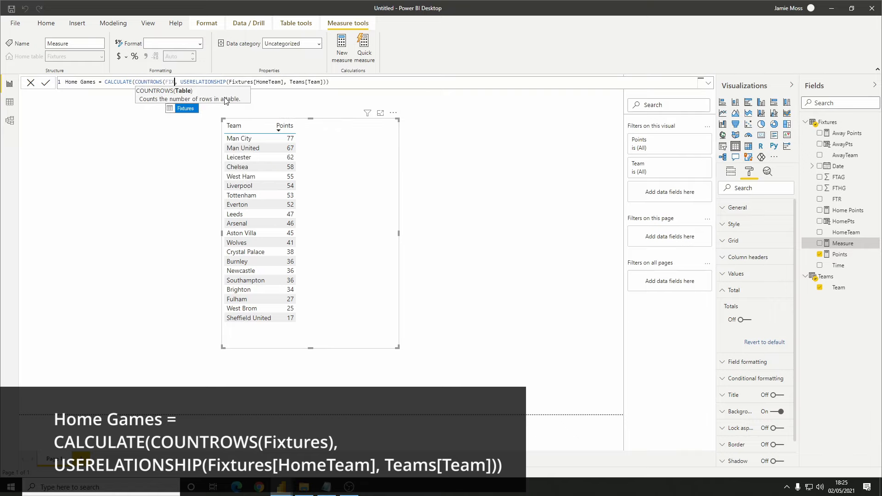
pyautogui.press('Tab')
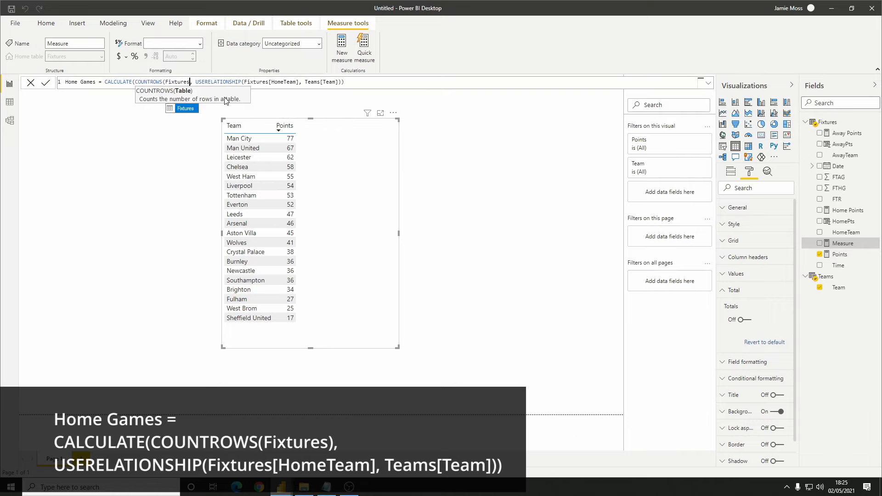
pyautogui.write(')')
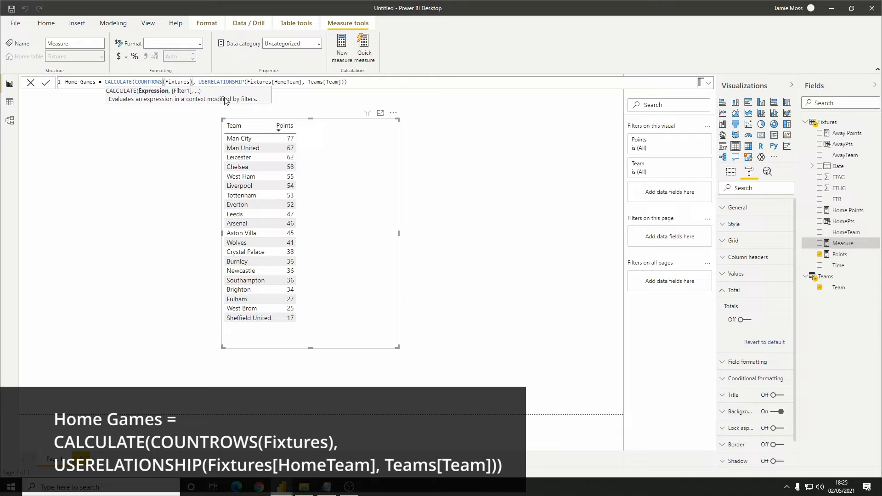
pyautogui.click(376, 80)
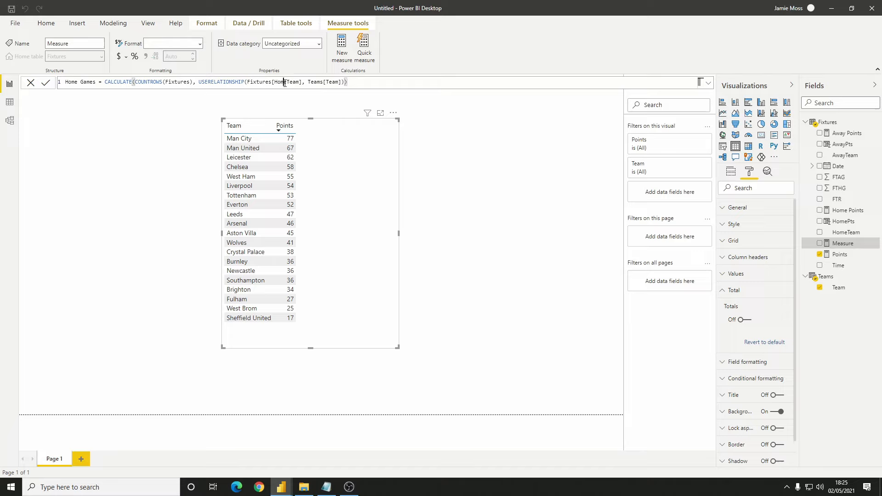
pyautogui.doubleClick(285, 83)
pyautogui.click(383, 81)
pyautogui.press('Return')
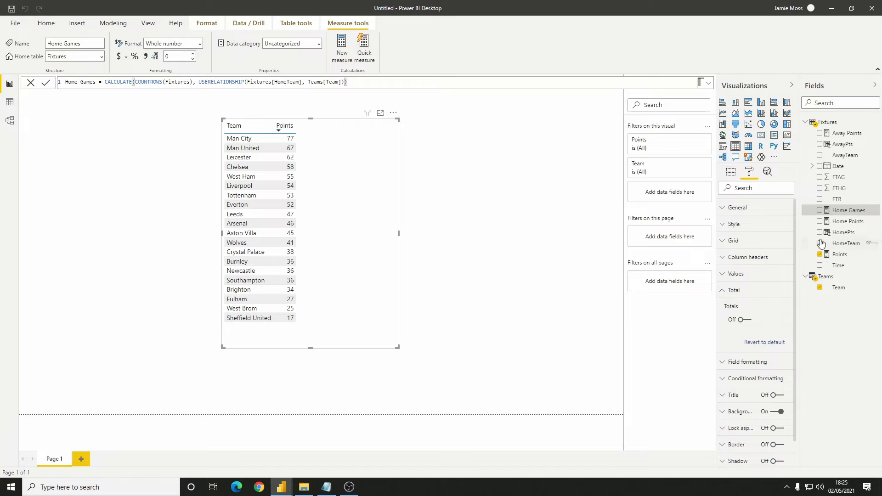
pyautogui.click(820, 211)
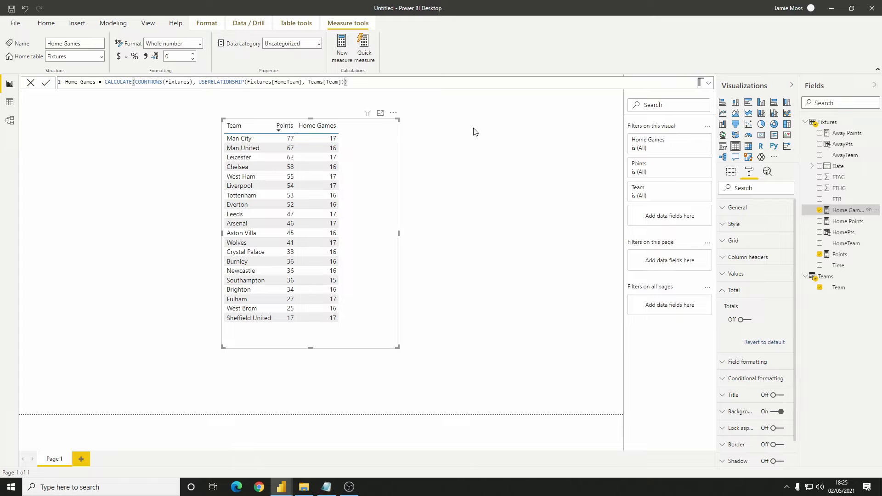
# Create the measure Away Games from a copy of the Home Games formula, with Fixtures[AwayTeam] in USERELATIONSHIP
pyautogui.hotkey('ctrl', 'a')
pyautogui.hotkey('ctrl', 'c')
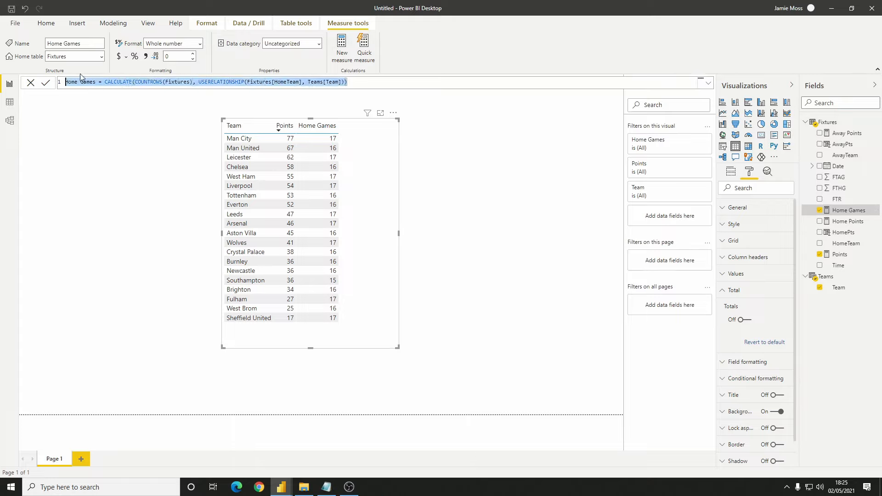
pyautogui.click(342, 48)
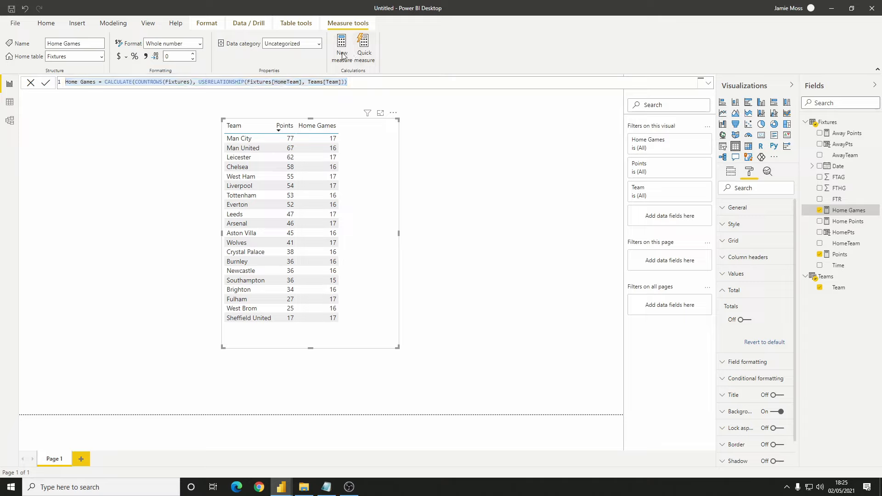
pyautogui.hotkey('ctrl', 'v')
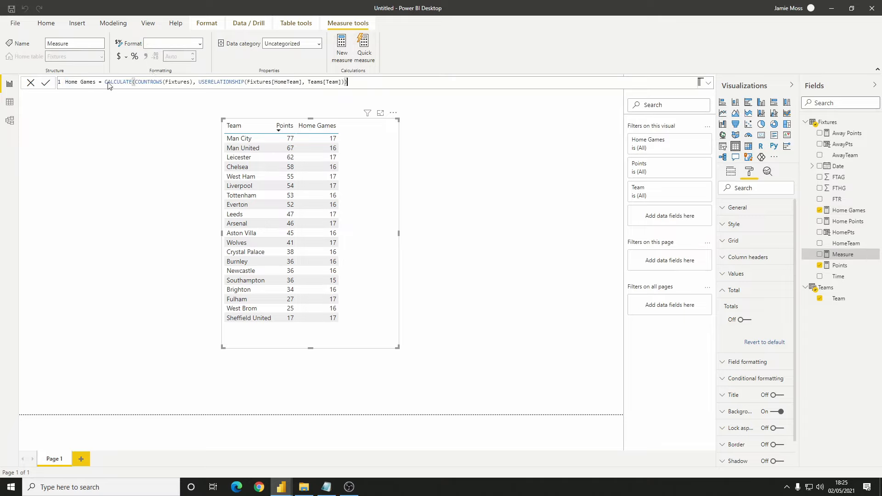
pyautogui.doubleClick(73, 83)
pyautogui.write('Away')
pyautogui.moveTo(285, 84); pyautogui.dragTo(274, 83)
pyautogui.write('Away')
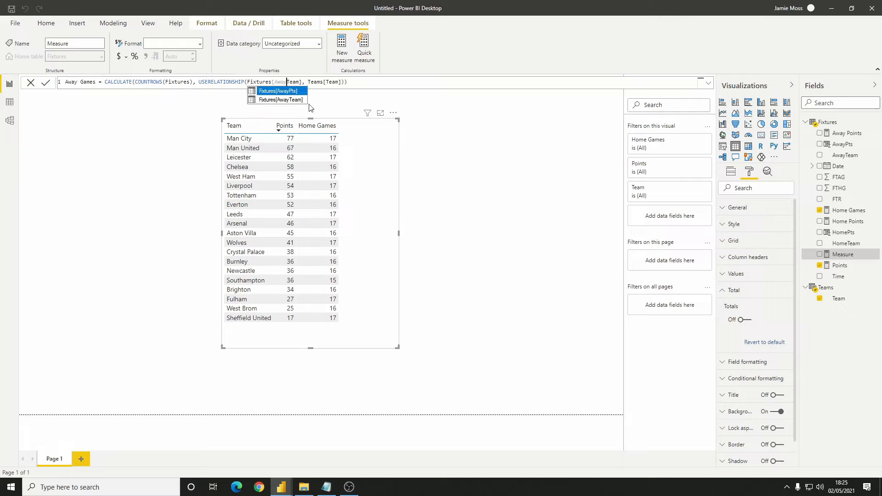
pyautogui.click(366, 82)
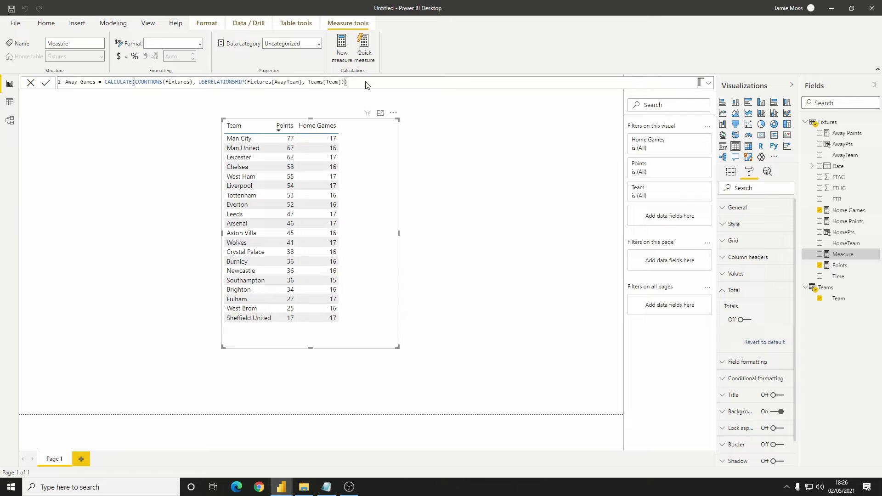
pyautogui.press('Return')
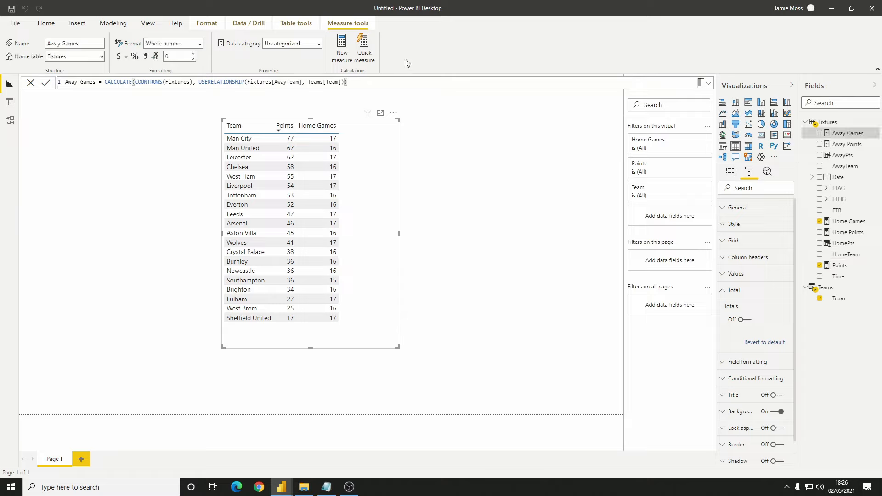
# Create the measure Games Played = [Home Games] + [Away Games]
pyautogui.click(343, 51)
pyautogui.write('Games Played ')
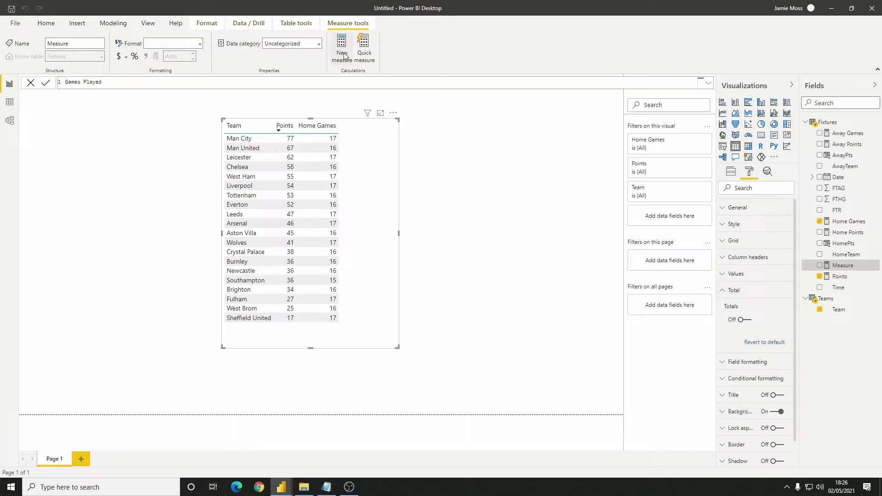
pyautogui.write('= home')
pyautogui.press('Tab')
pyautogui.write('+ away')
pyautogui.press('Tab')
pyautogui.press('Return')
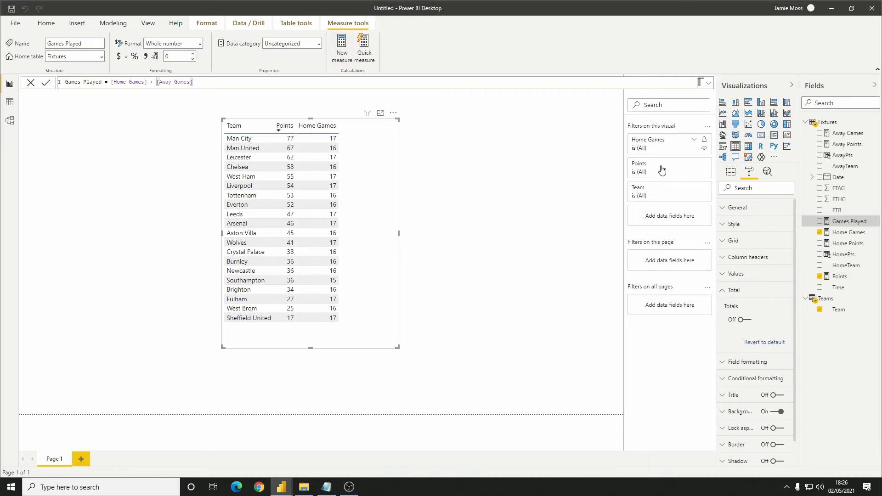
# Replace Home Games with the Games Played measure in the team table visual
pyautogui.click(731, 173)
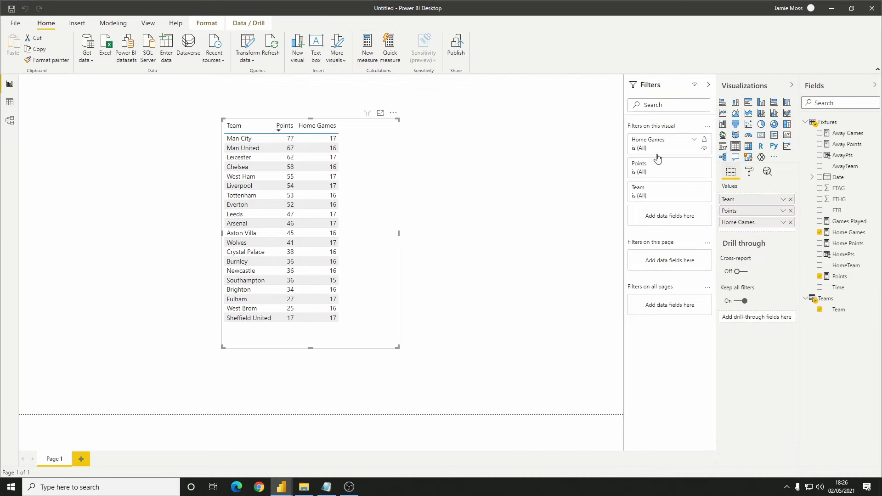
pyautogui.click(790, 223)
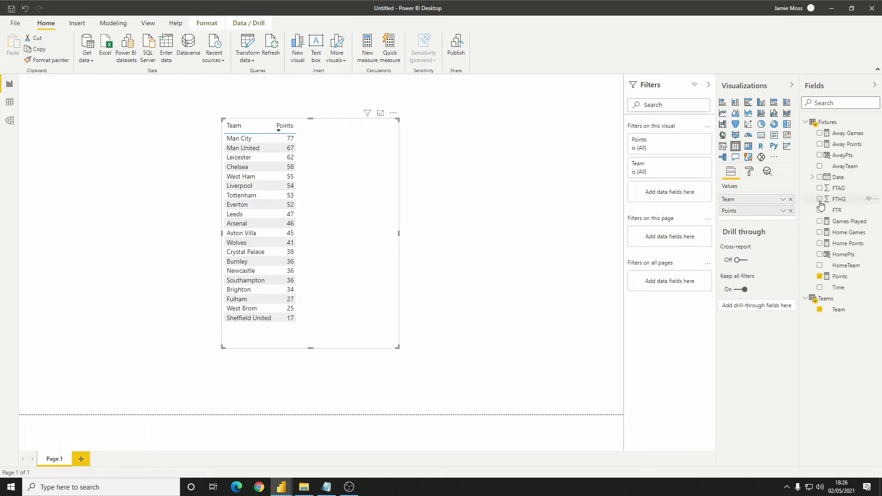
pyautogui.click(820, 222)
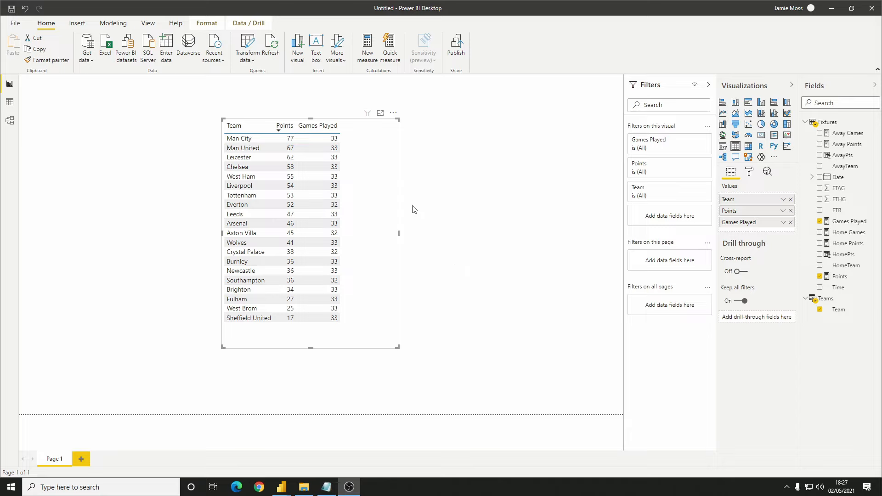
# Create a new measure from the copied Home Games formula and name it Home Goals Scored
pyautogui.click(367, 48)
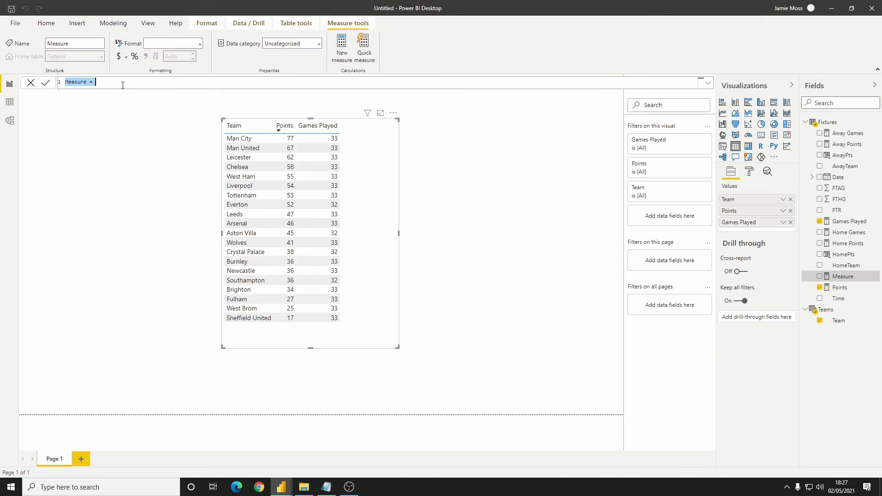
pyautogui.hotkey('ctrl', 'v')
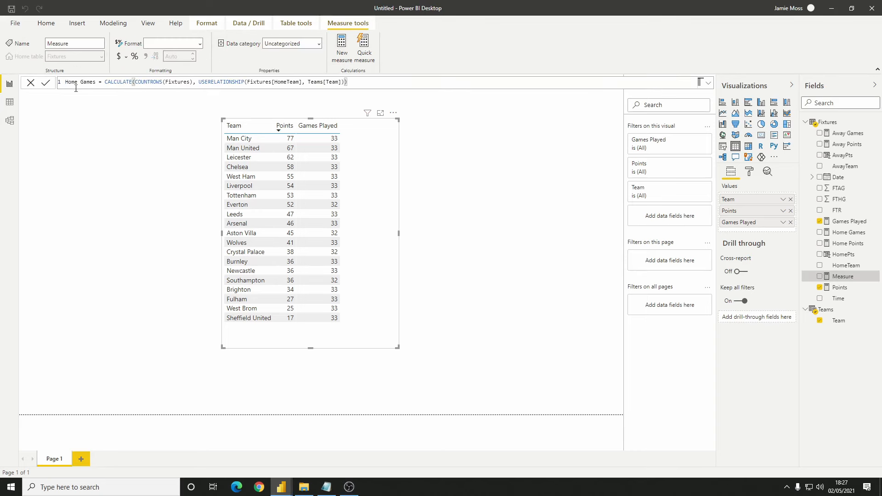
pyautogui.moveTo(96, 84); pyautogui.dragTo(71, 85)
pyautogui.write('Home Goals Sc')
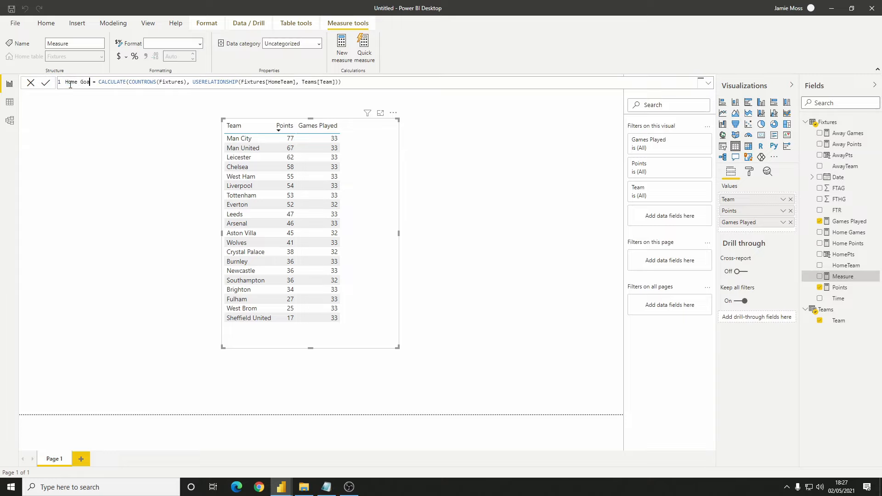
pyautogui.write('ored')
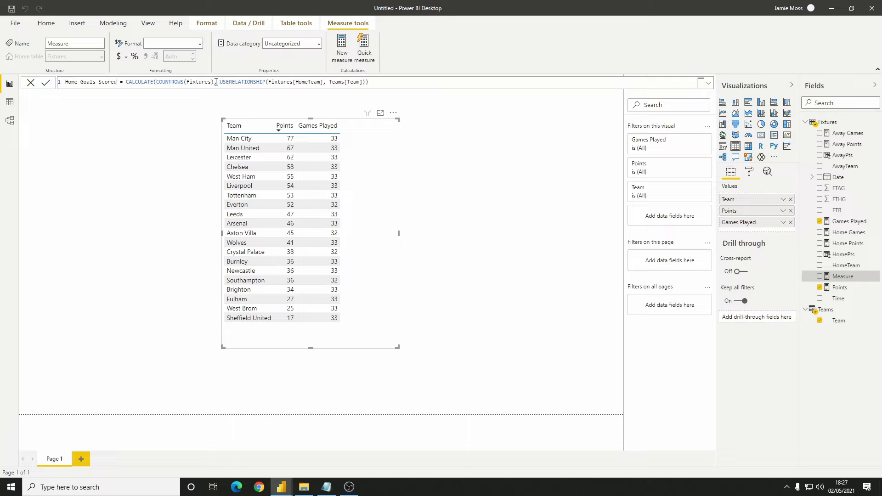
# Replace COUNTROWS(Fixtures) in the Home Goals Scored formula with SUM(Fixtures[FTHG]) and commit the measure
pyautogui.moveTo(214, 82); pyautogui.dragTo(157, 83)
pyautogui.write('SU')
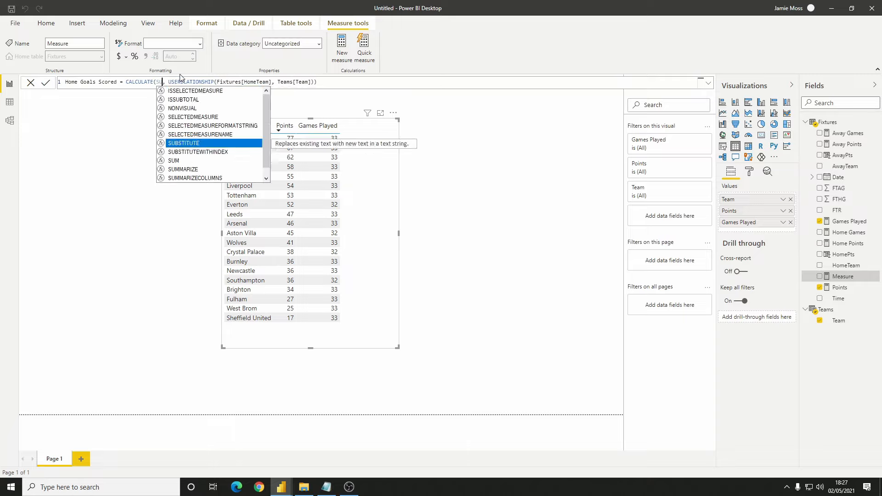
pyautogui.write('M(')
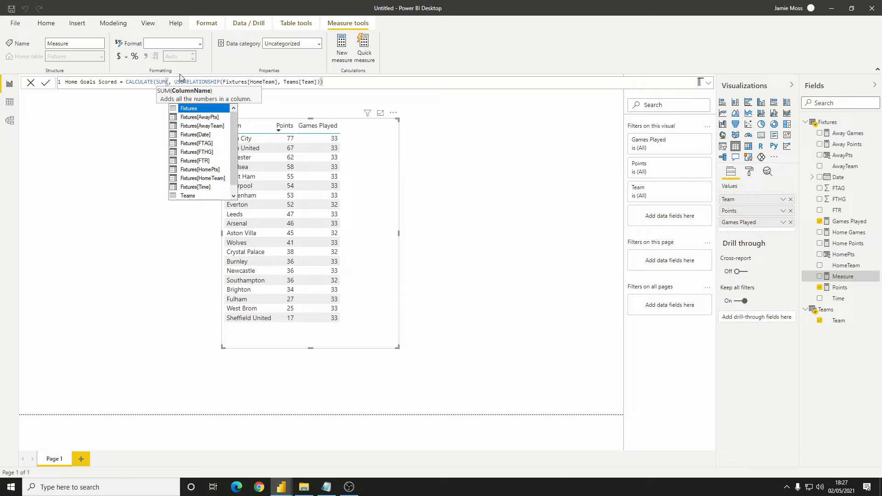
pyautogui.click(207, 152)
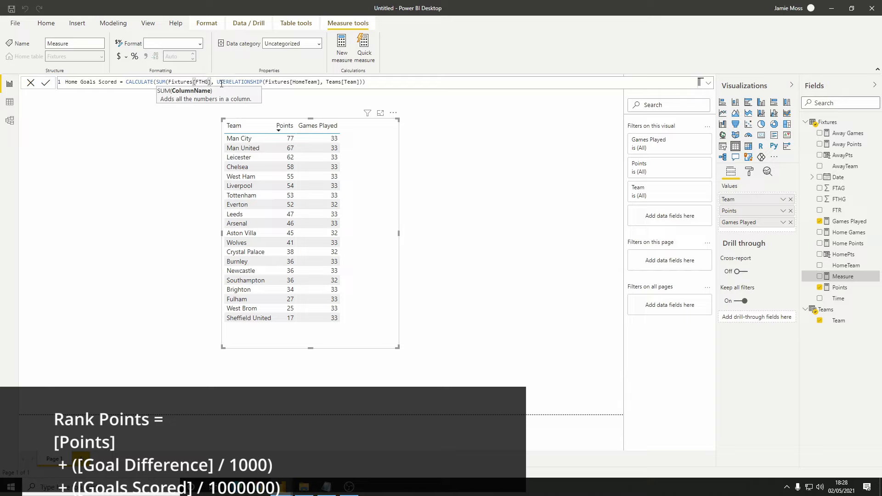
pyautogui.write(')')
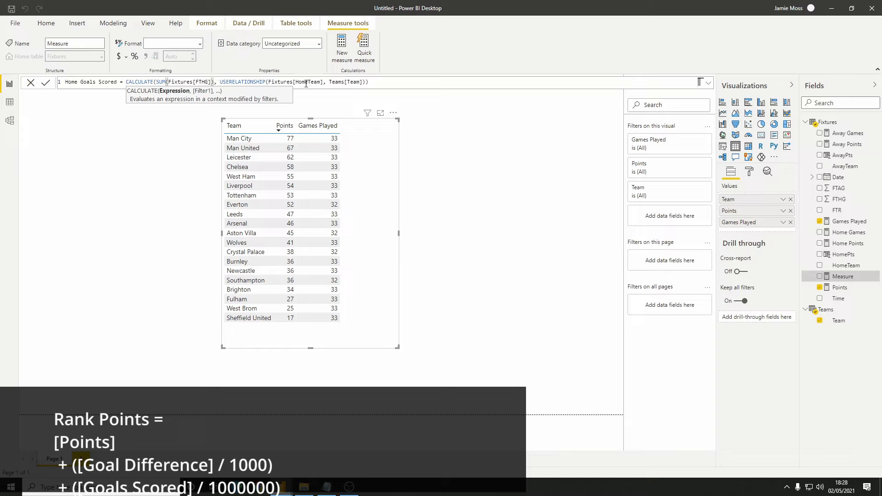
pyautogui.click(379, 83)
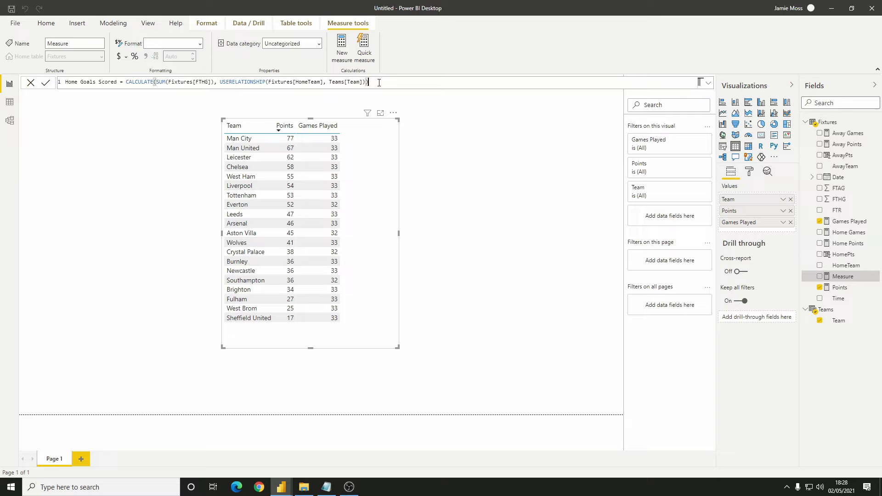
pyautogui.press('Return')
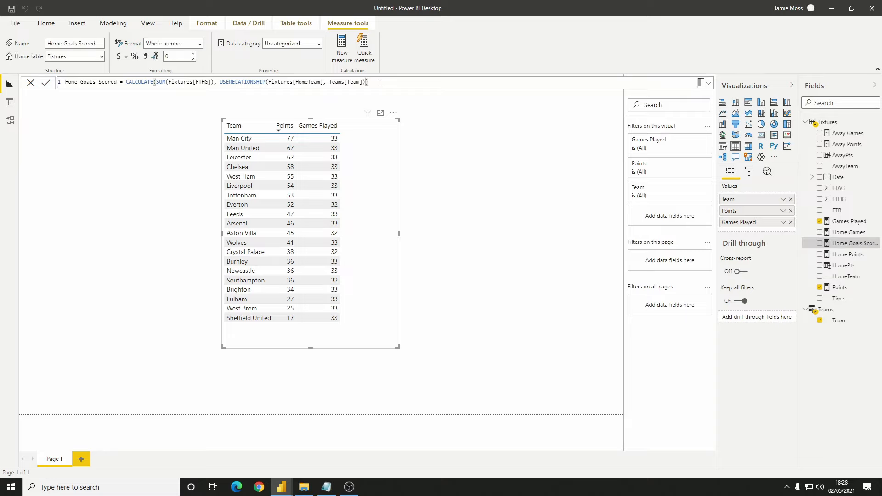
# Create a new measure from the copied Home Goals Scored formula and name it Away Goals Scored
pyautogui.keyDown('shift'); pyautogui.click(64, 85); pyautogui.keyUp('shift')
pyautogui.hotkey('ctrl', 'c')
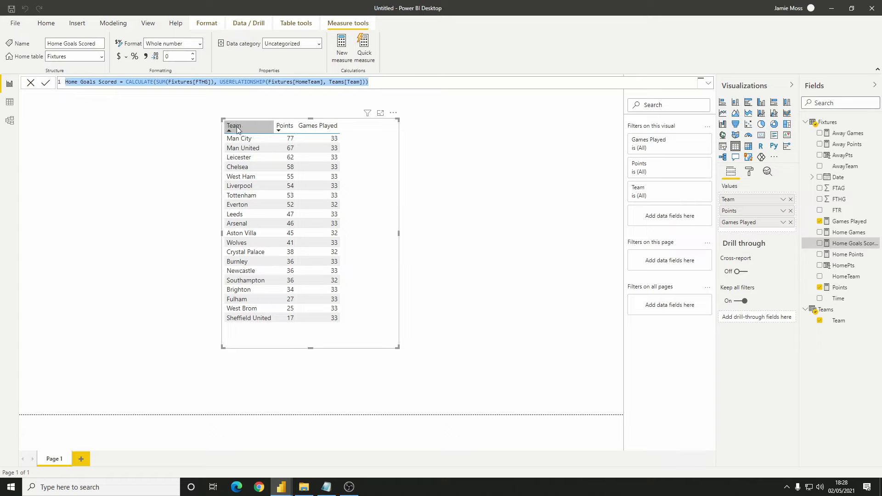
pyautogui.click(342, 58)
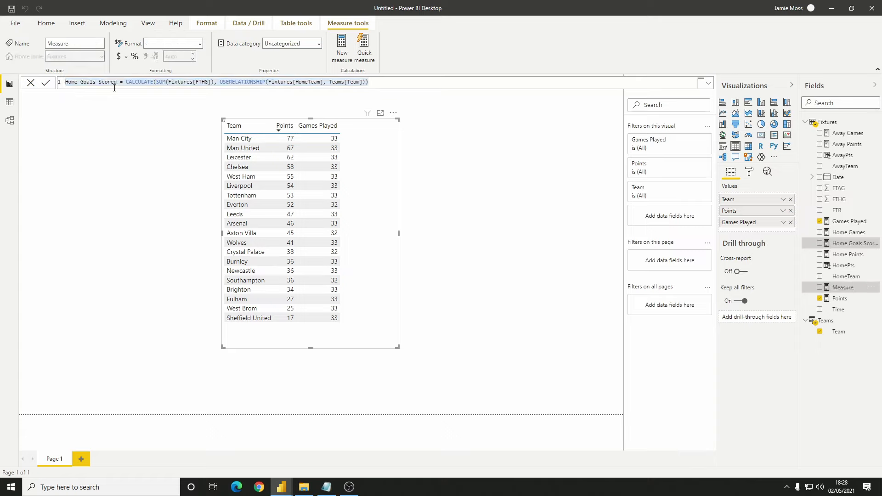
pyautogui.hotkey('ctrl', 'v')
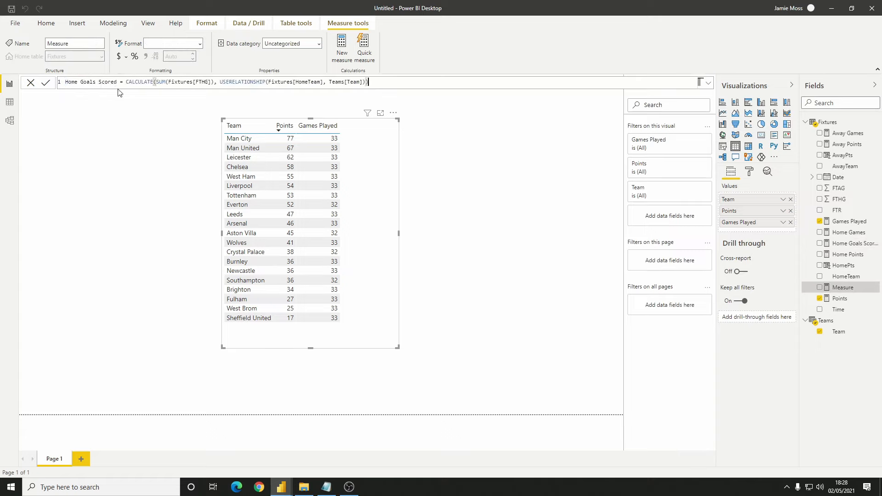
pyautogui.doubleClick(75, 85)
pyautogui.write('Away')
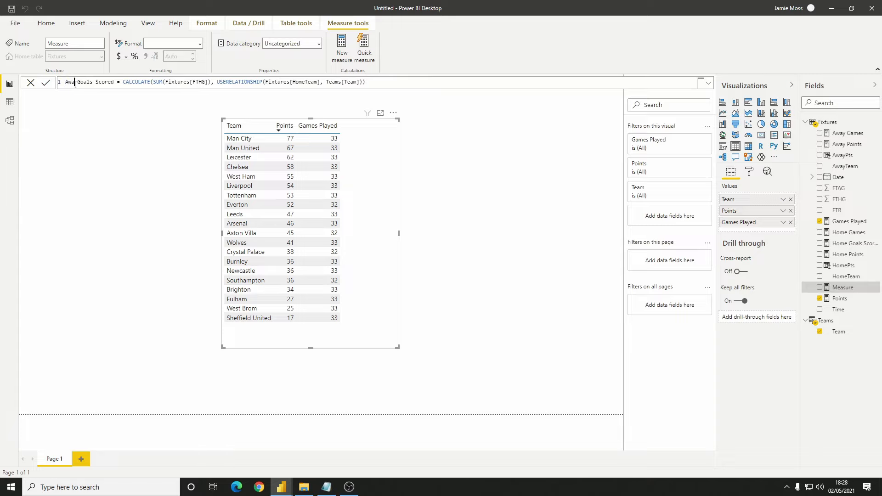
# In the Away Goals Scored formula, sum Fixtures[FTAG], use Fixtures[AwayTeam] in USERELATIONSHIP, and commit the measure
pyautogui.click(204, 83)
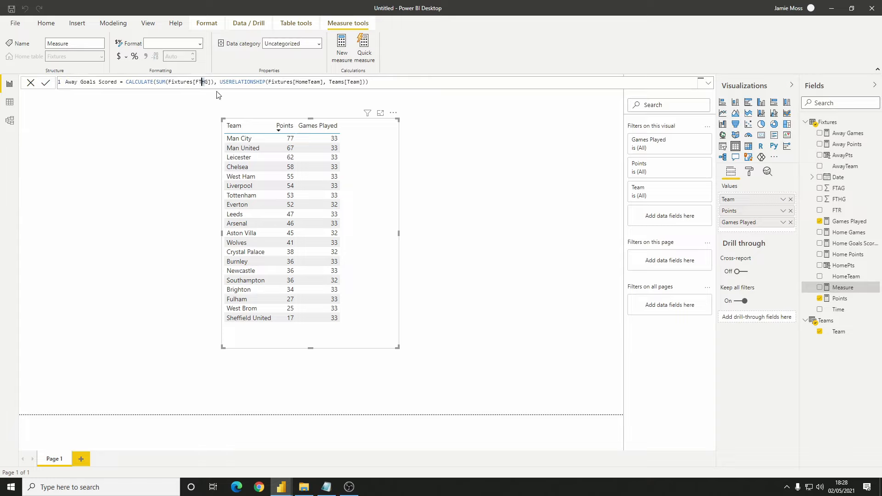
pyautogui.press('Delete')
pyautogui.write('A')
pyautogui.click(307, 82)
pyautogui.tripleClick(307, 81)
pyautogui.click(308, 82)
pyautogui.moveTo(307, 82); pyautogui.dragTo(297, 83)
pyautogui.write('Away')
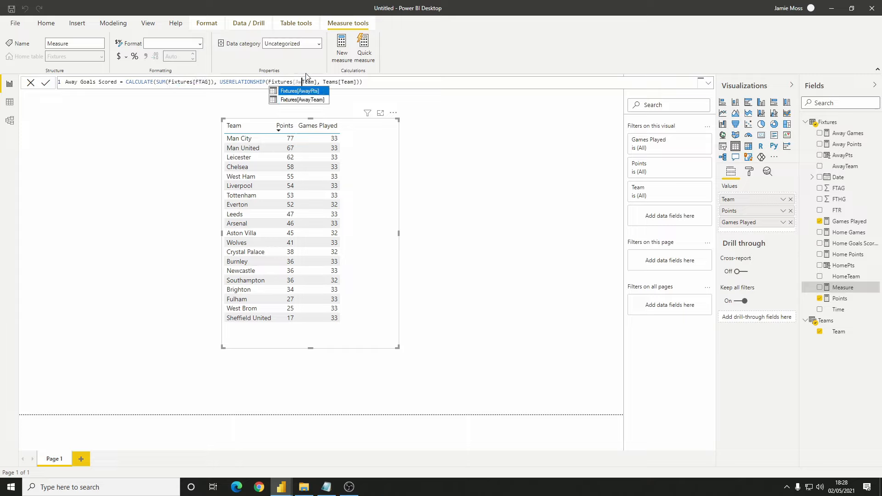
pyautogui.click(377, 80)
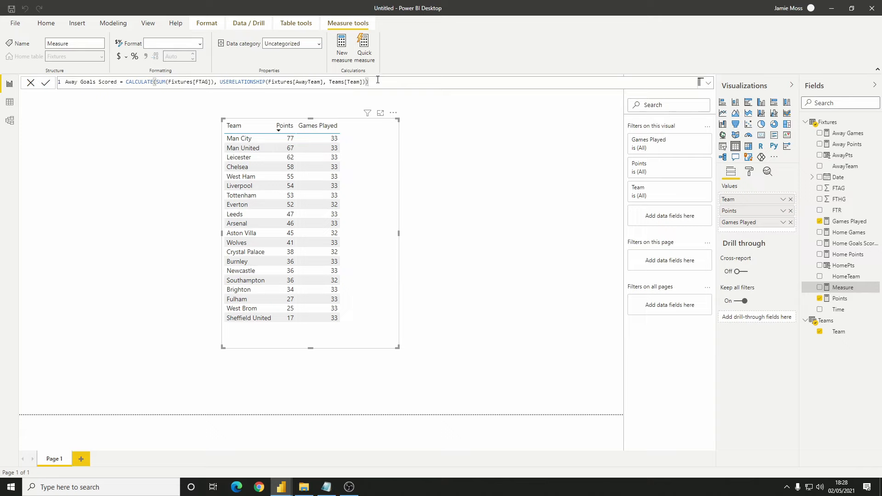
pyautogui.press('Return')
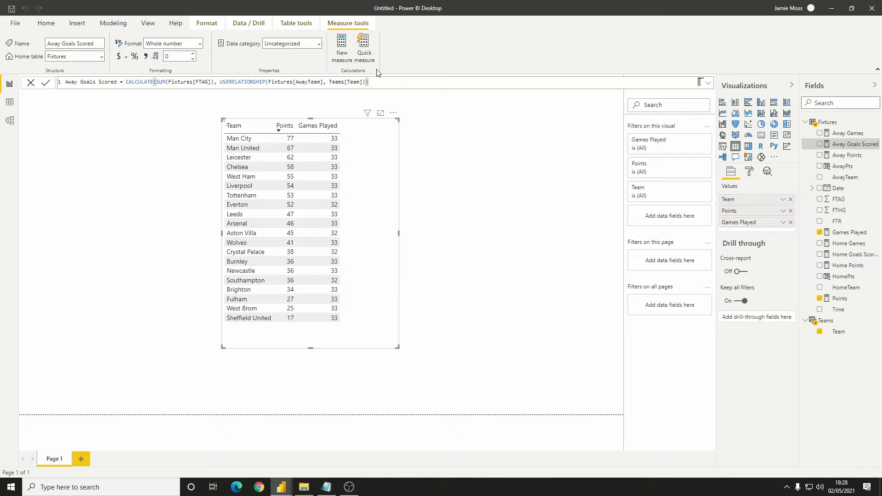
# Create the measure Goals Scored = [Home Goals Scored] + [Away Goals Scored] and add it to the team table visual
pyautogui.click(340, 48)
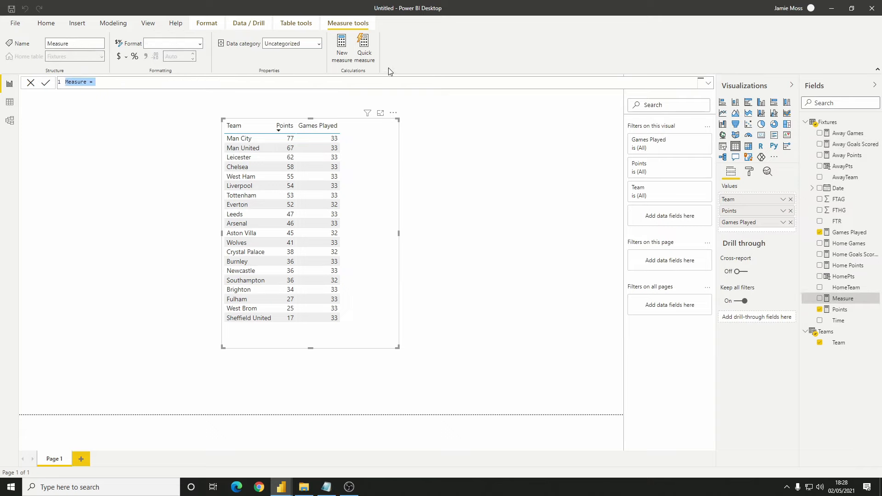
pyautogui.write('Goal')
pyautogui.press('BackSpace')
pyautogui.press('BackSpace')
pyautogui.press('BackSpace')
pyautogui.write('oals Scored = home')
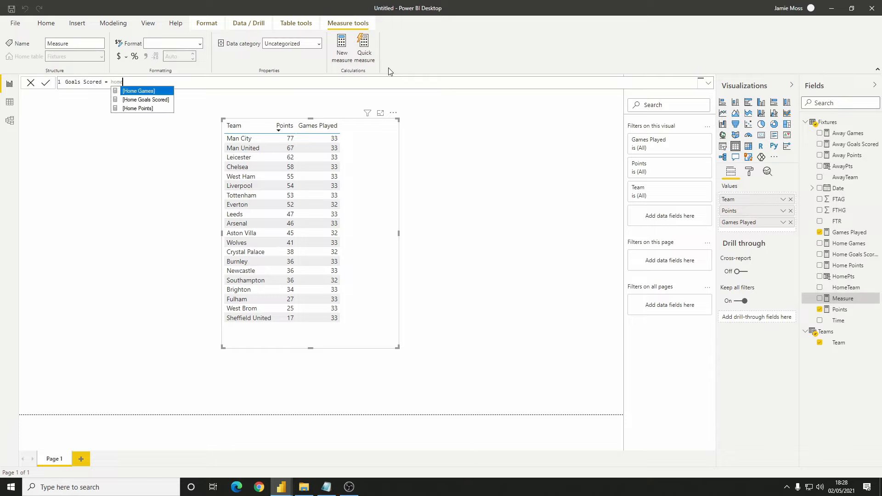
pyautogui.press('Down')
pyautogui.press('Tab')
pyautogui.write('+ away')
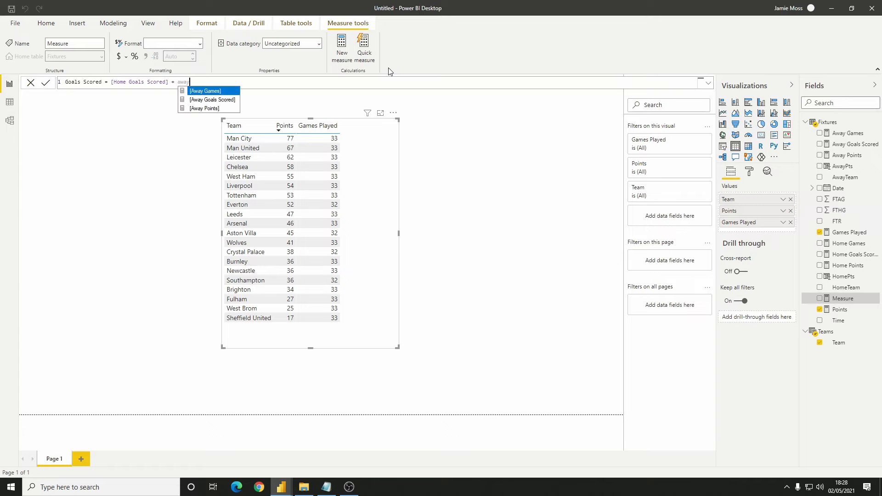
pyautogui.press('Down')
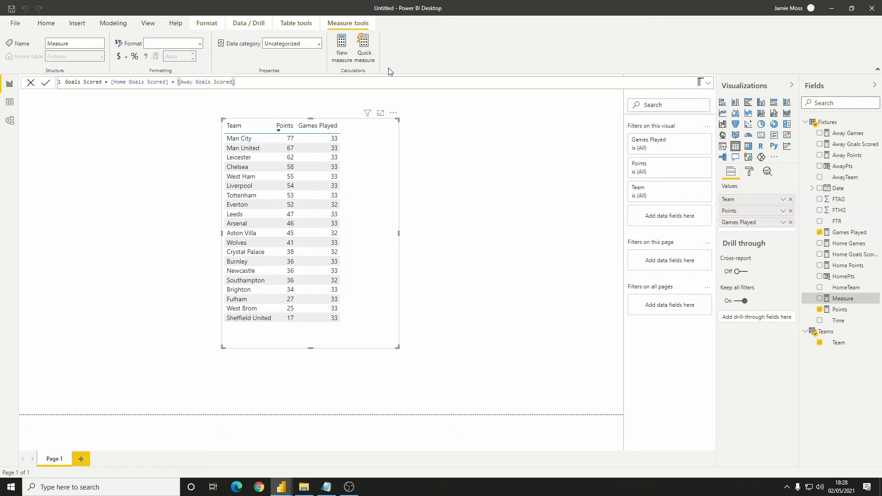
pyautogui.press('Return')
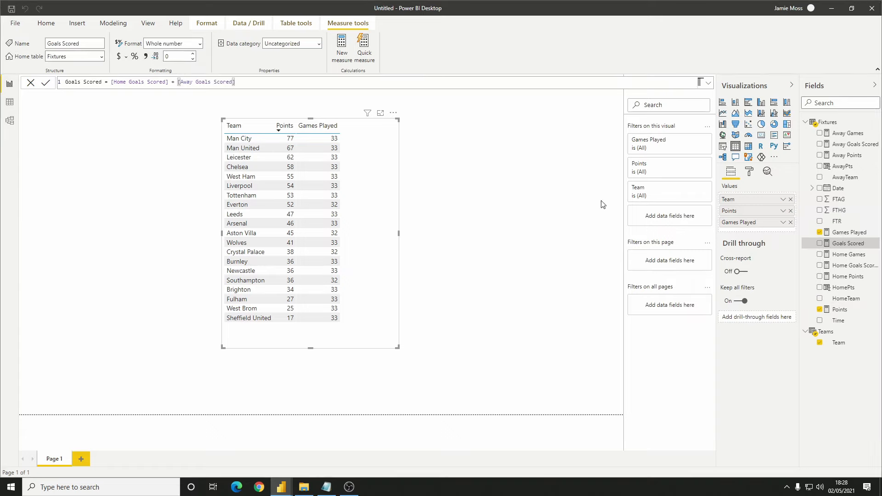
pyautogui.click(820, 243)
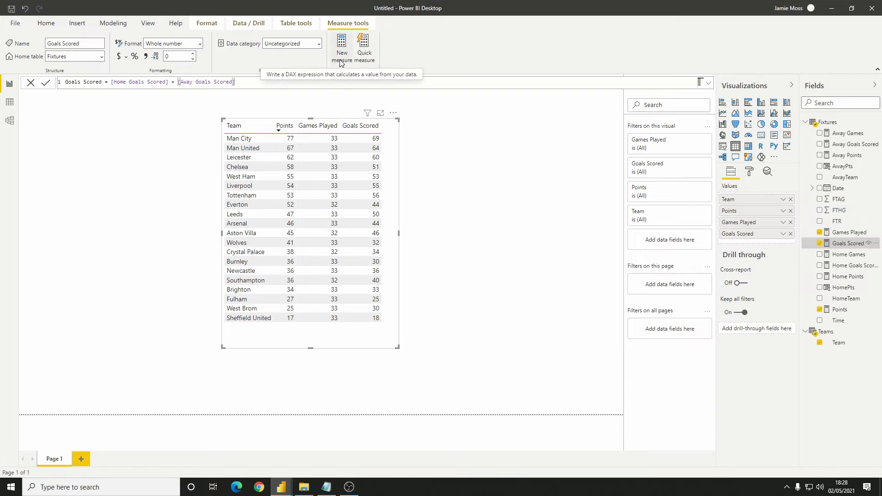
# Create a new measure from the copied Home Goals Scored formula and name it Home Goals Conceded
pyautogui.click(340, 60)
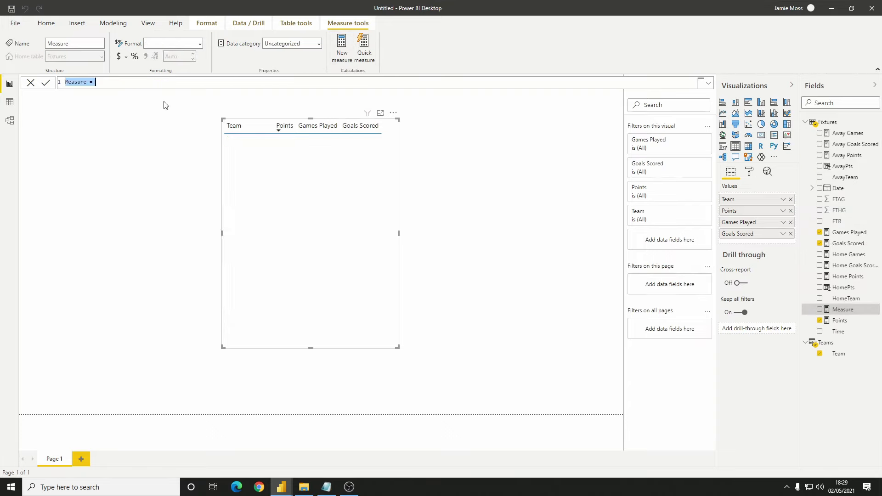
pyautogui.hotkey('ctrl', 'v')
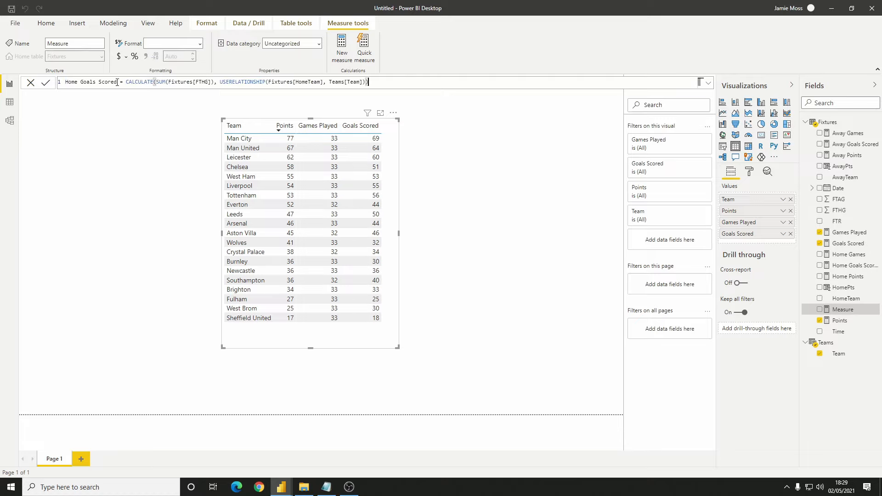
pyautogui.moveTo(117, 83); pyautogui.dragTo(99, 83)
pyautogui.write('Conceded')
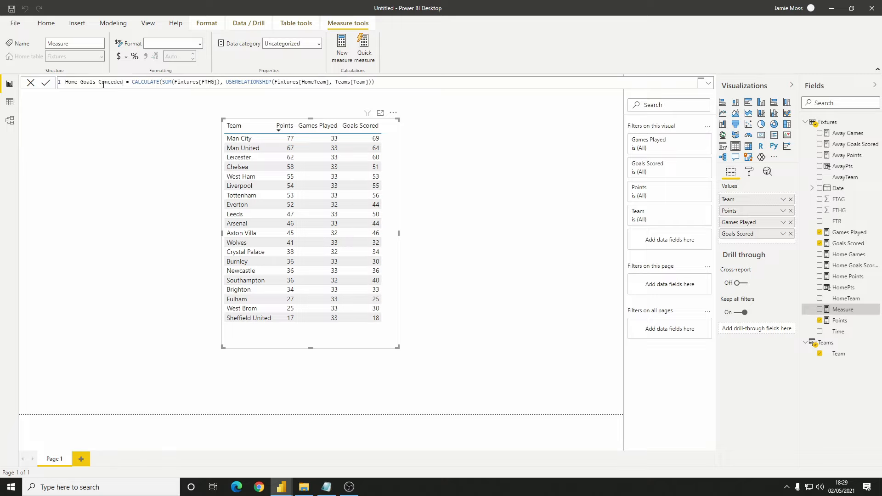
# Change the summed column in the Home Goals Conceded formula to Fixtures[FTAG] and commit the measure
pyautogui.click(211, 82)
pyautogui.press('BackSpace')
pyautogui.write('A')
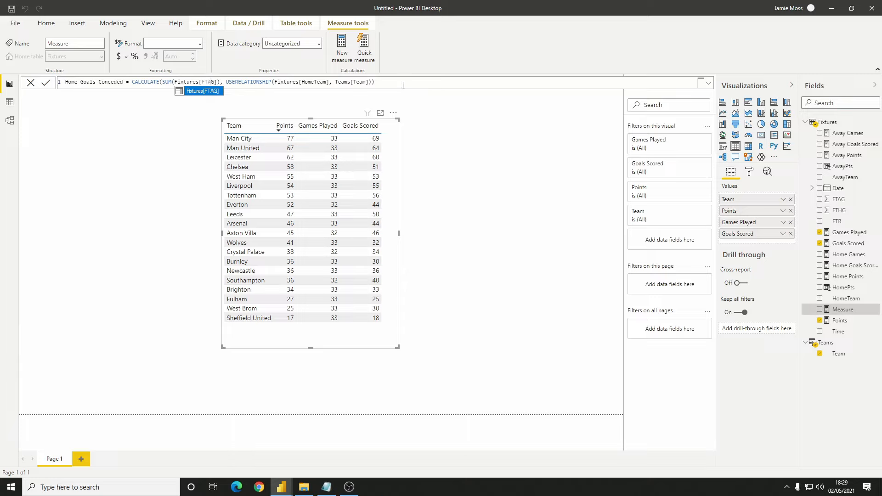
pyautogui.click(397, 85)
pyautogui.click(313, 82)
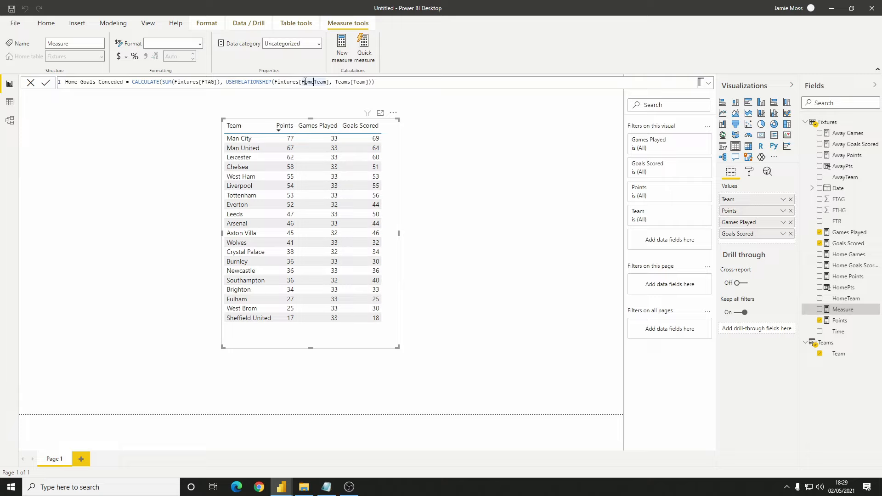
pyautogui.click(399, 81)
pyautogui.press('Return')
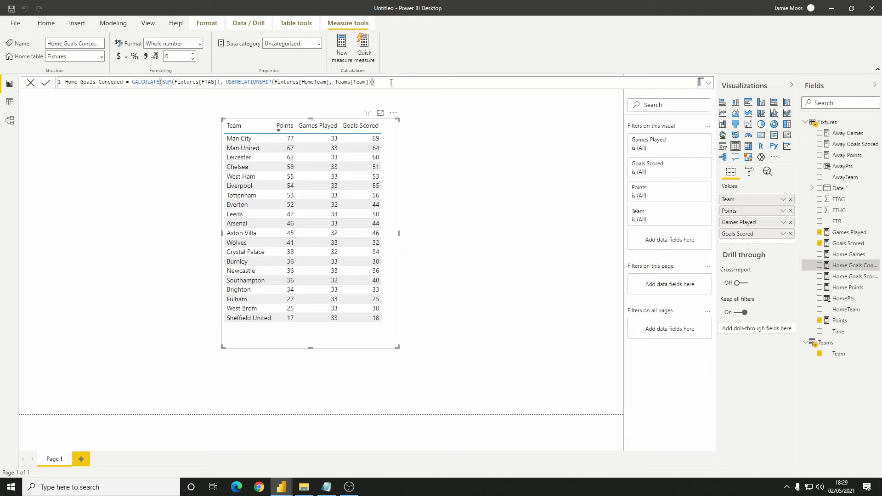
# Copy the Home Goals Conceded formula into a new measure and name it Away Goals Conceded
pyautogui.hotkey('ctrl', 'a')
pyautogui.hotkey('ctrl', 'c')
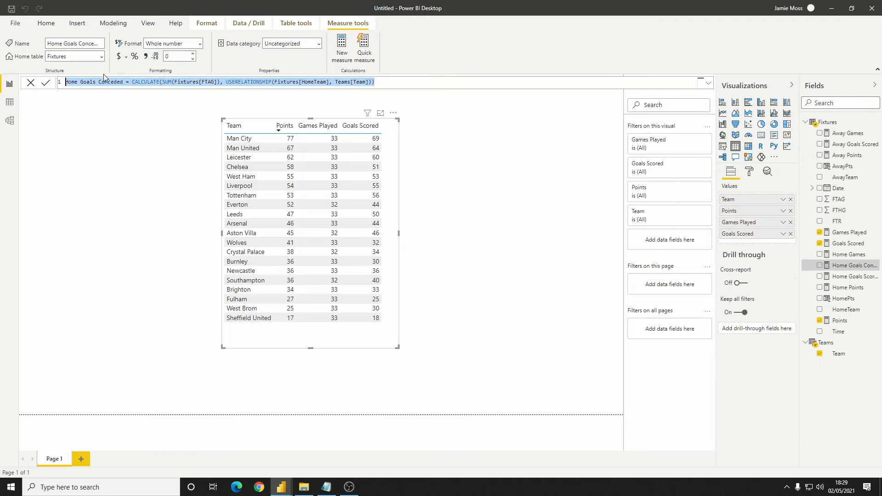
pyautogui.click(342, 55)
pyautogui.hotkey('ctrl', 'v')
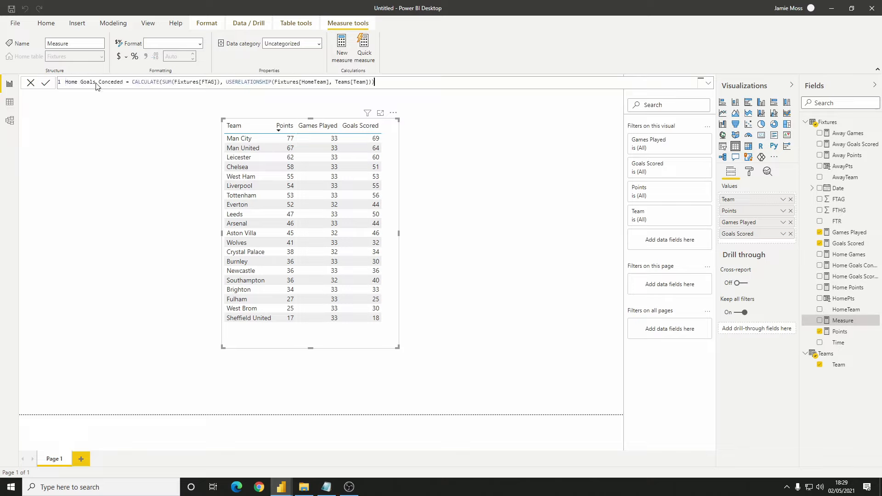
pyautogui.doubleClick(73, 82)
pyautogui.write('A')
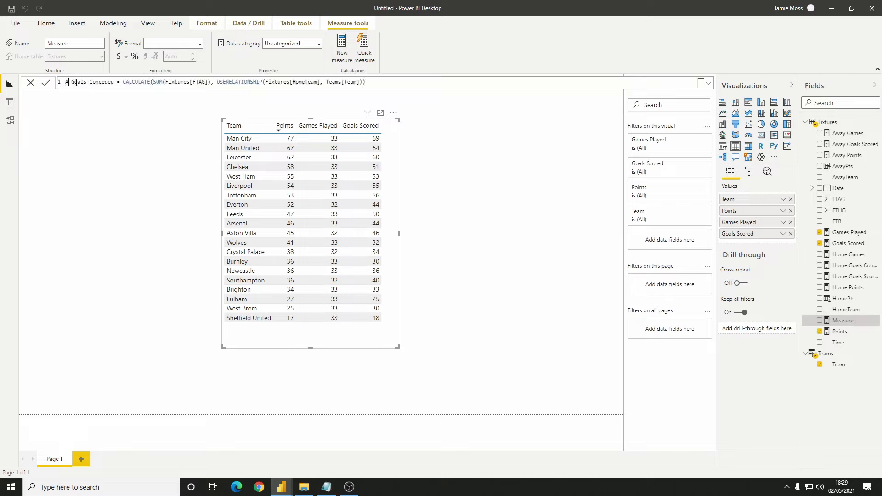
pyautogui.write('way')
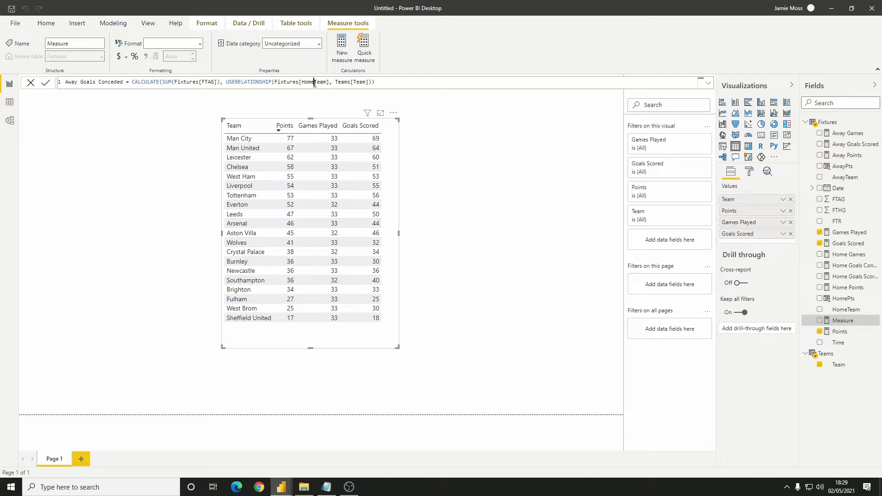
# In the Away Goals Conceded formula, use Fixtures[AwayTeam] in USERELATIONSHIP, sum Fixtures[FTHG], and commit the measure
pyautogui.moveTo(315, 82); pyautogui.dragTo(303, 82)
pyautogui.write('Away')
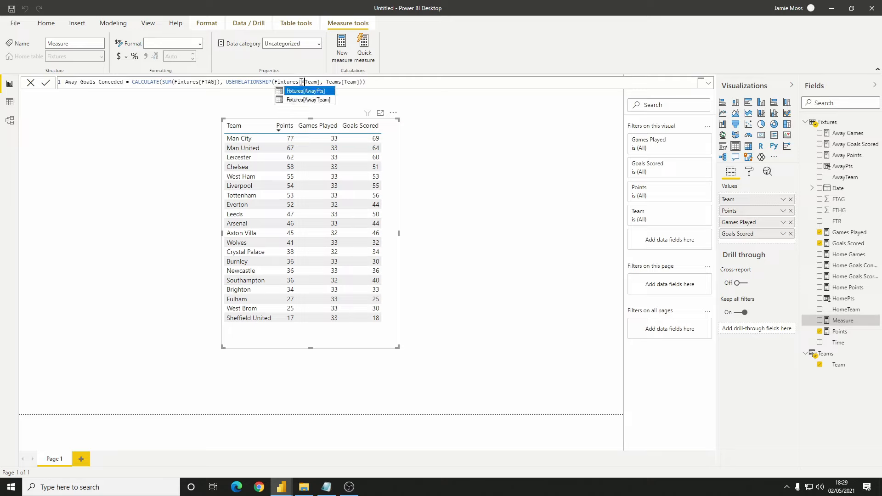
pyautogui.moveTo(211, 83); pyautogui.dragTo(208, 83)
pyautogui.write('H')
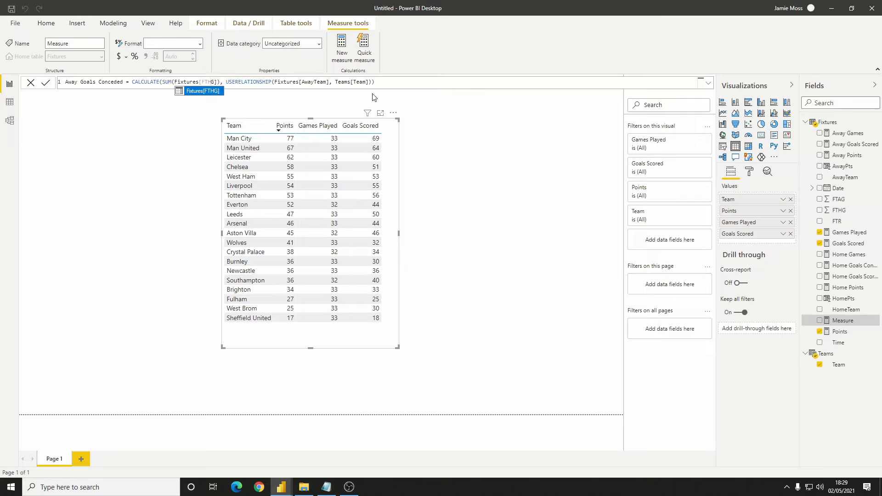
pyautogui.click(388, 81)
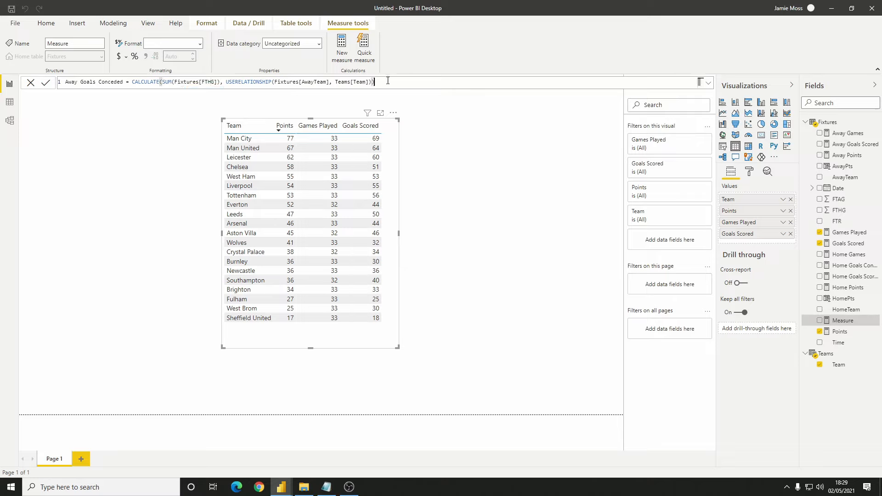
pyautogui.press('Return')
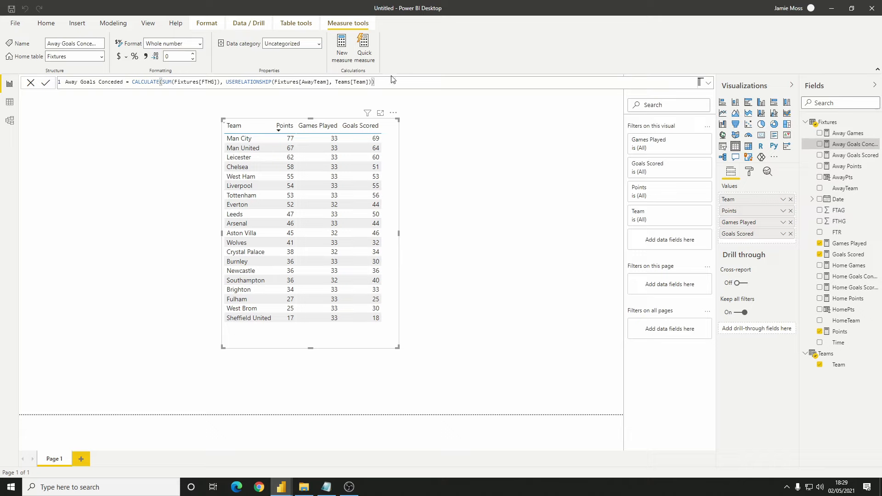
# Create the measure Goals Conceded = [Home Goals Conceded] + [Away Goals Conceded]
pyautogui.write('Goals Conceded')
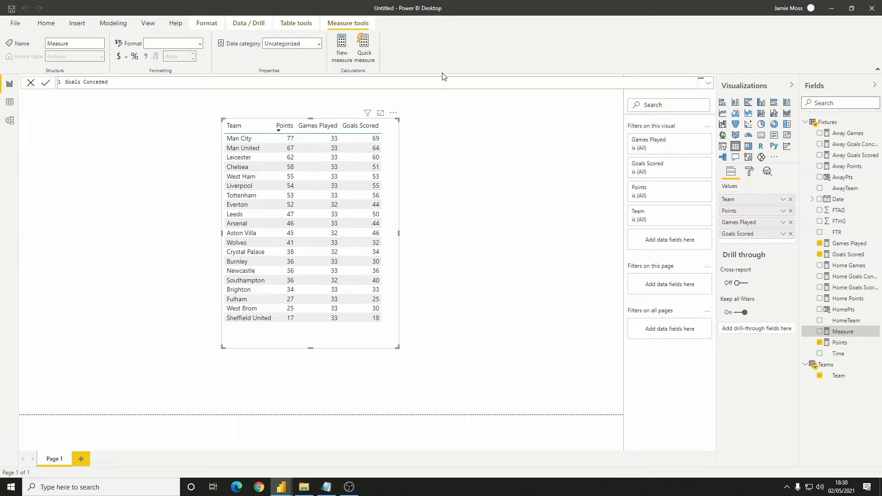
pyautogui.write(' = [Home Goals Conceded]')
pyautogui.press('Down')
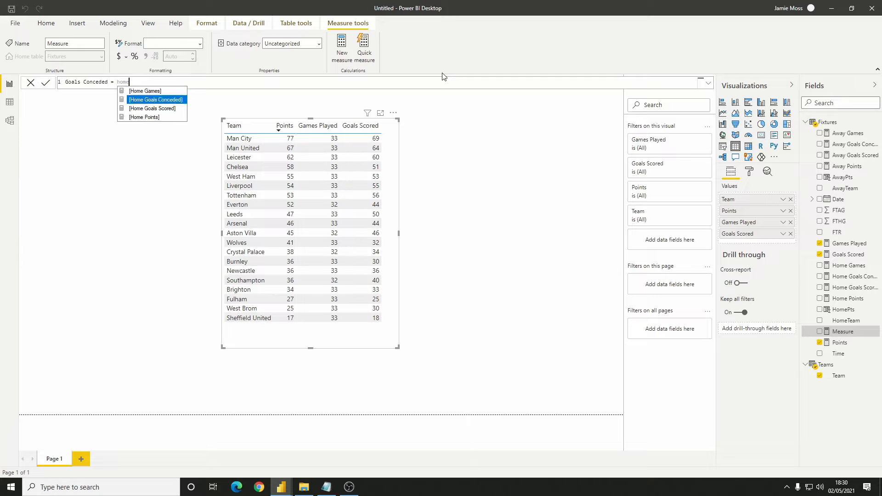
pyautogui.press('Tab')
pyautogui.write('+')
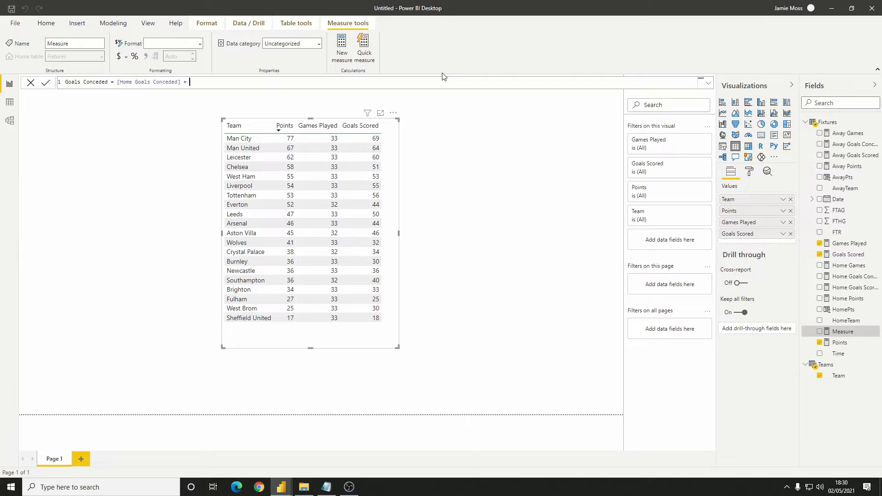
pyautogui.write(' awa')
pyautogui.press('Down')
pyautogui.press('Tab')
pyautogui.press('Return')
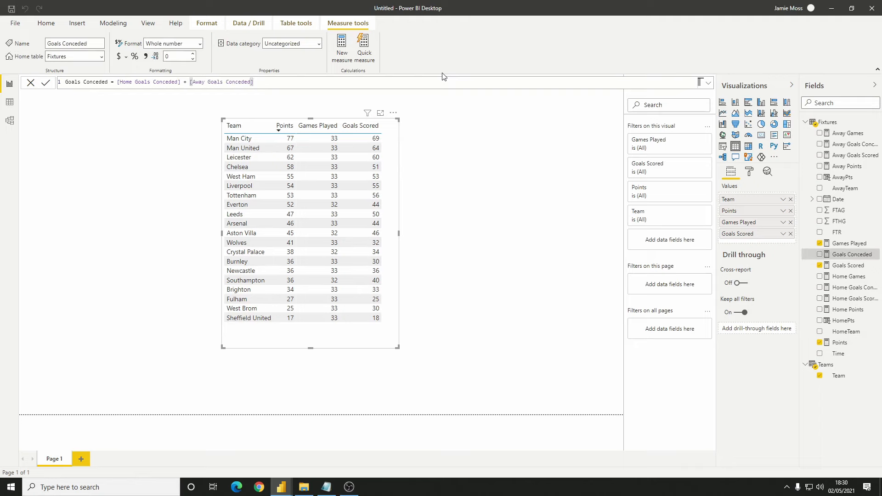
# Add Goals Conceded to the team table visual and widen the visual to fit the new column
pyautogui.click(820, 254)
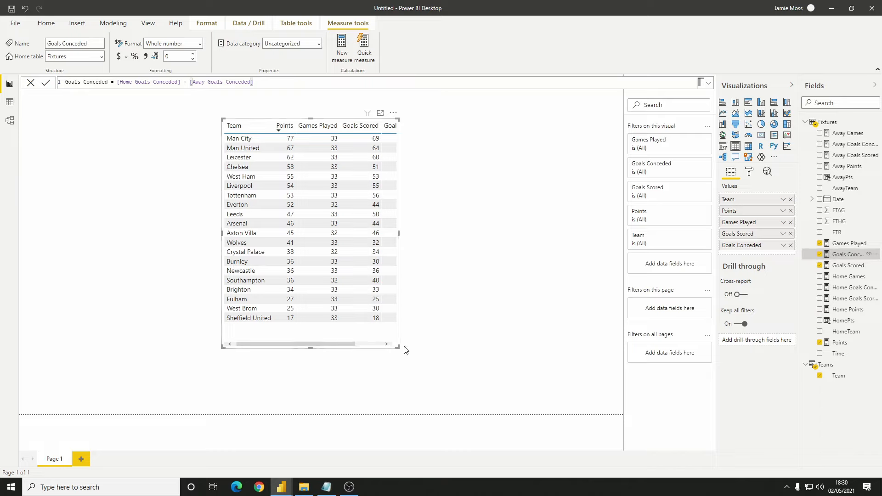
pyautogui.moveTo(396, 347); pyautogui.dragTo(457, 352)
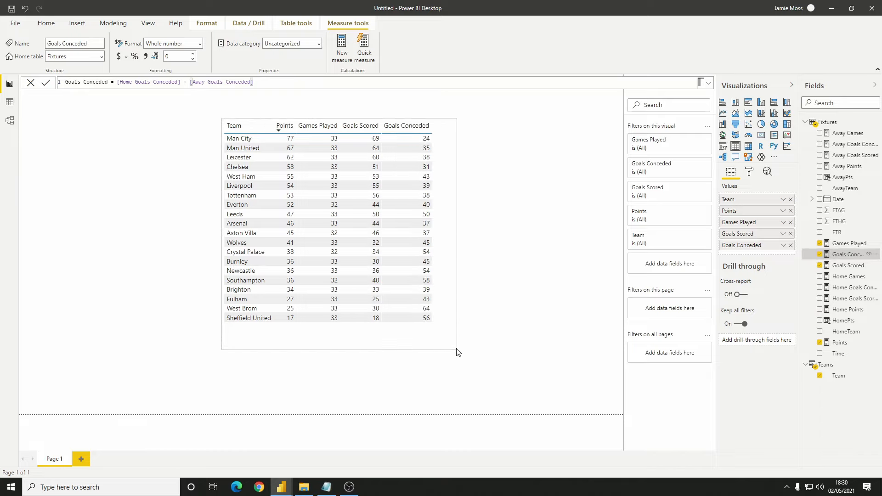
# Create the measure Goal Difference = [Goals Scored] - [Goals Conceded]
pyautogui.click(342, 51)
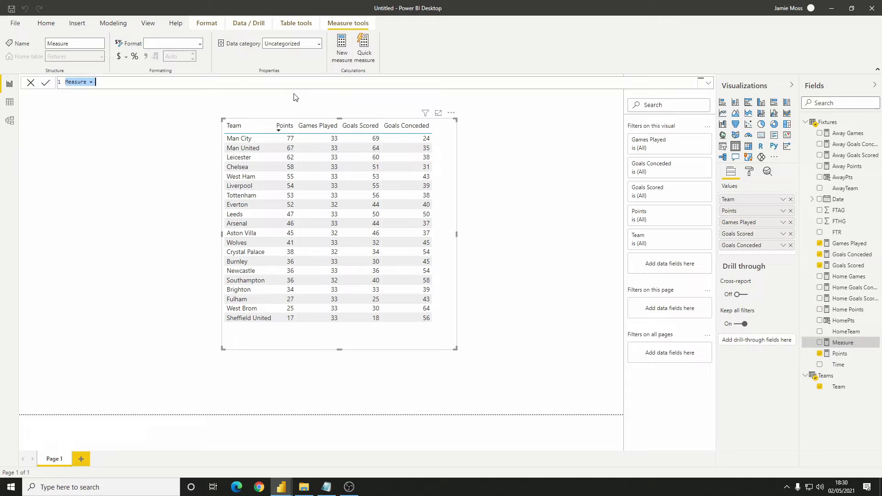
pyautogui.write('Goal Difference = goals')
pyautogui.press('Down')
pyautogui.press('Tab')
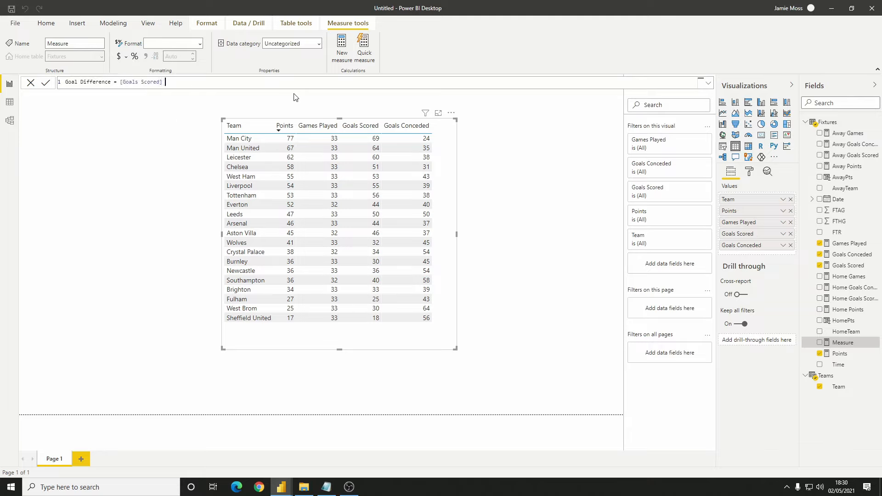
pyautogui.write('- goals')
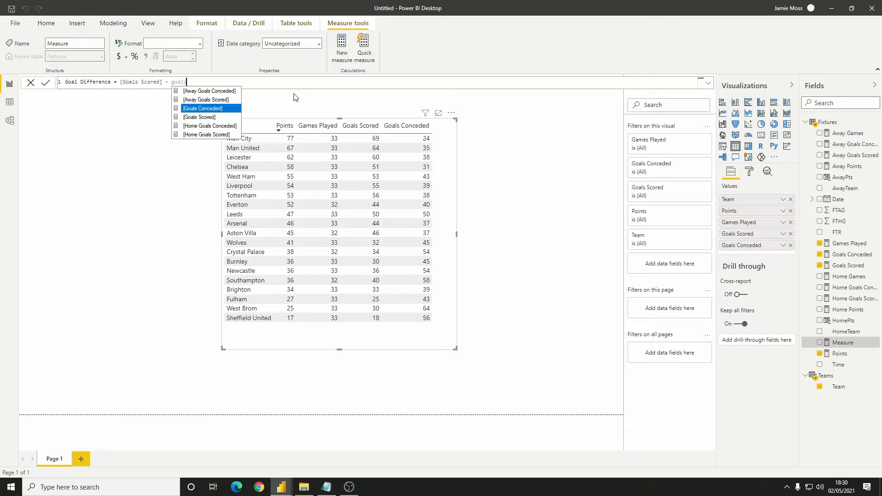
pyautogui.press('Tab')
pyautogui.press('Return')
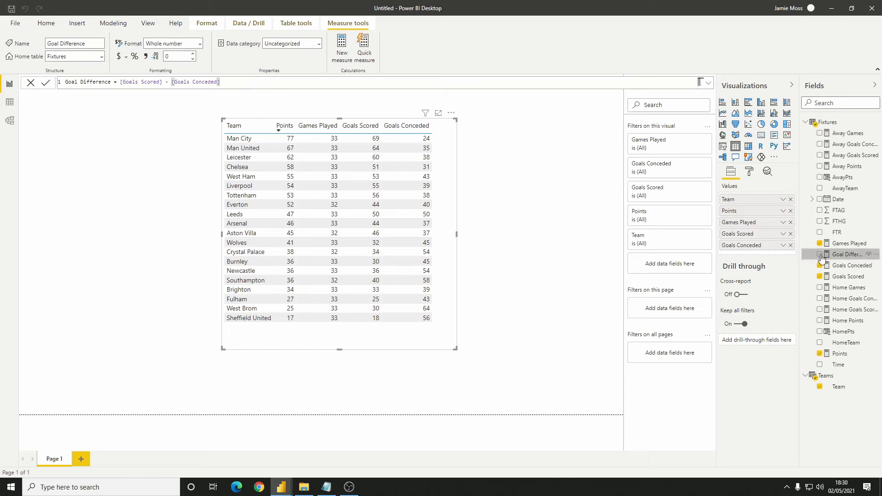
# Add Goal Difference to the team table visual, widened to fit it, and make Points the last column
pyautogui.click(819, 255)
pyautogui.moveTo(456, 348); pyautogui.dragTo(490, 343)
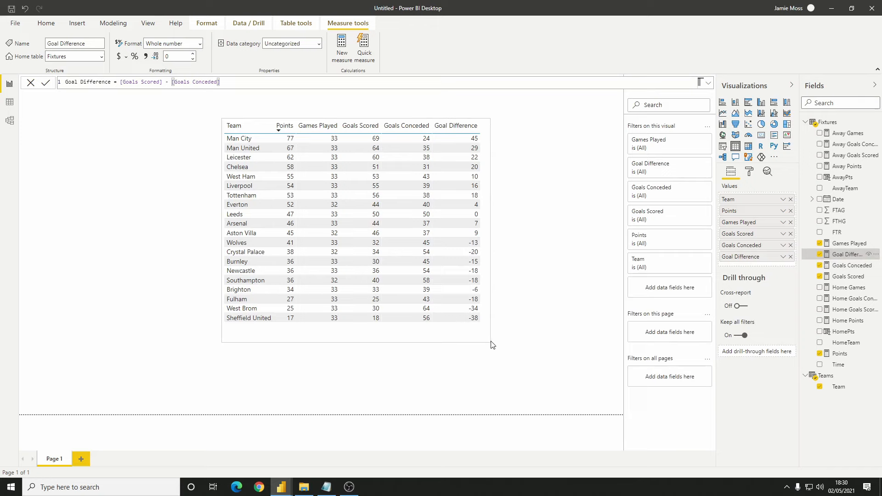
pyautogui.moveTo(740, 227); pyautogui.dragTo(744, 263)
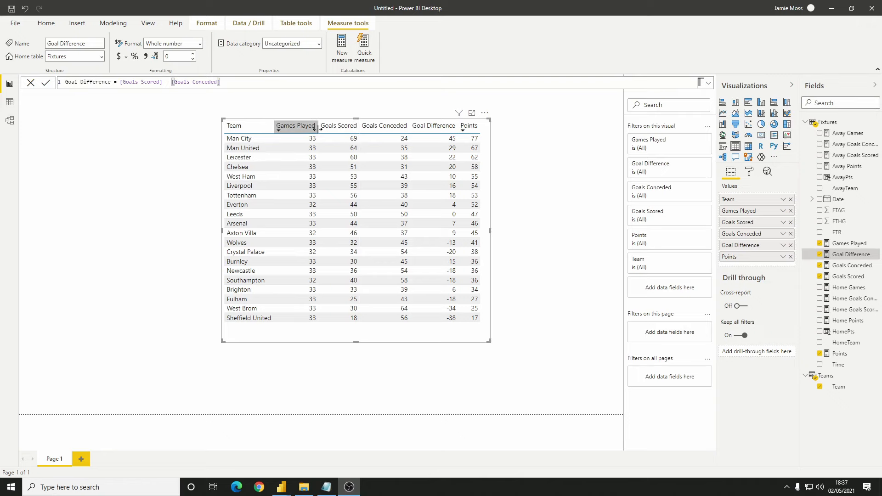
# Narrow the numeric columns so their headers wrap, and fit and reposition the table visual around them
pyautogui.moveTo(317, 129); pyautogui.dragTo(403, 133)
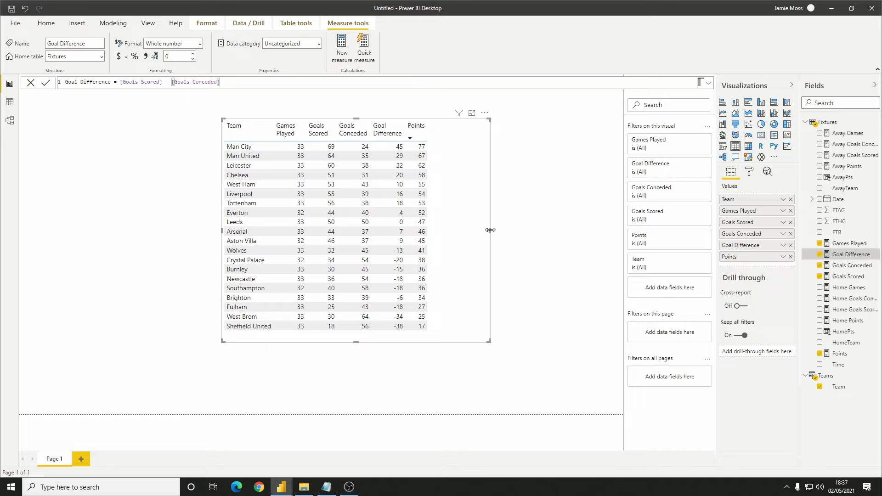
pyautogui.moveTo(490, 235); pyautogui.dragTo(436, 235)
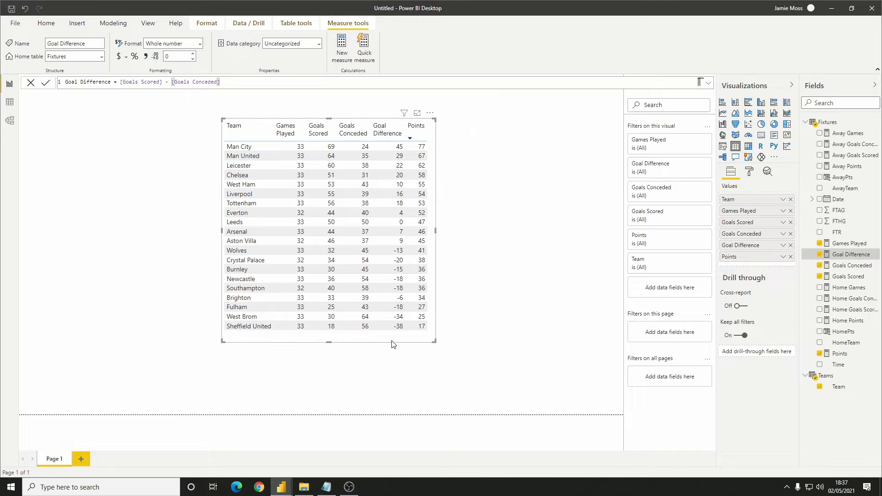
pyautogui.moveTo(390, 343)
pyautogui.mouseDown()
pyautogui.moveTo(406, 360)
pyautogui.moveTo(384, 354)
pyautogui.mouseUp()
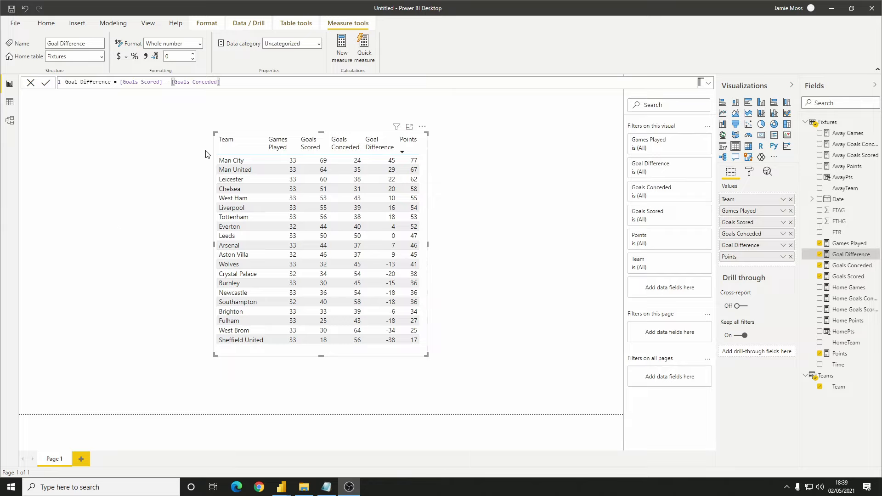
# Start a new measure Rank Points with the formula [Points] + [Goal Difference]
pyautogui.click(346, 56)
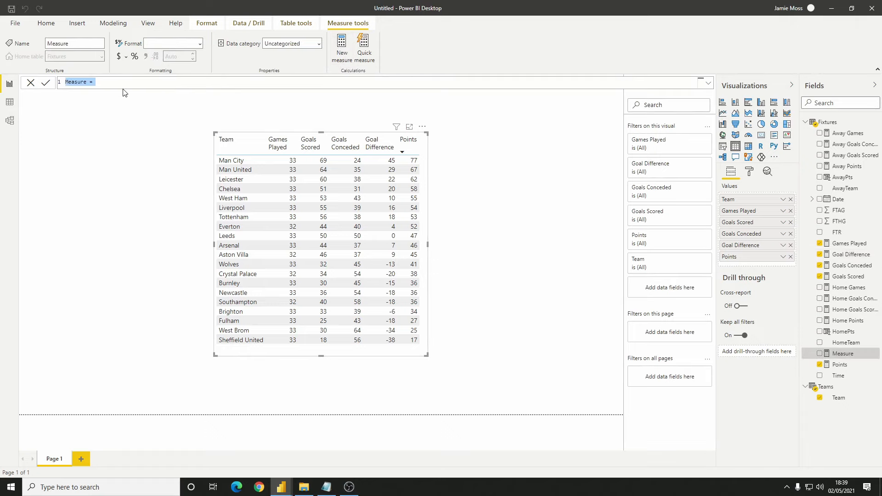
pyautogui.write('Rank Points = po')
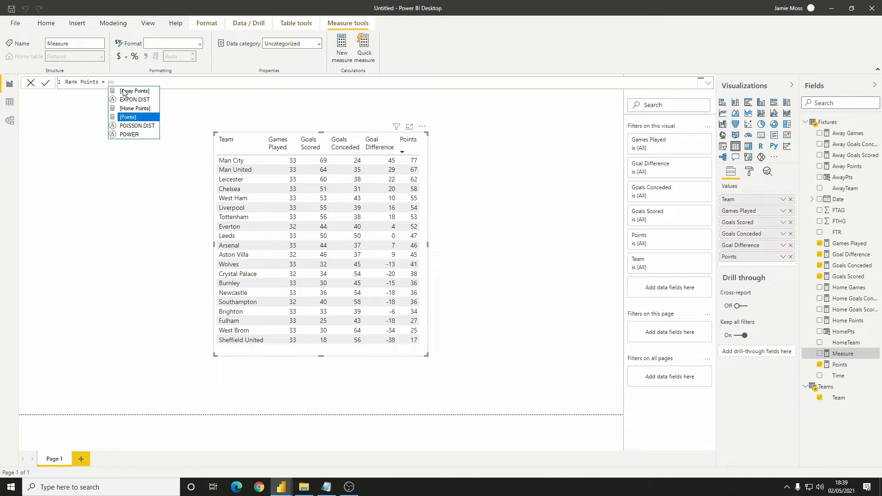
pyautogui.press('Tab')
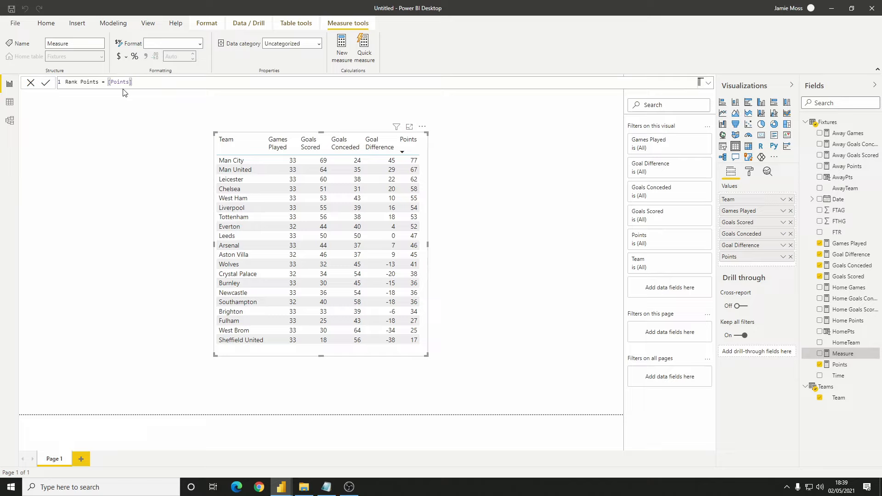
pyautogui.write('+ goal')
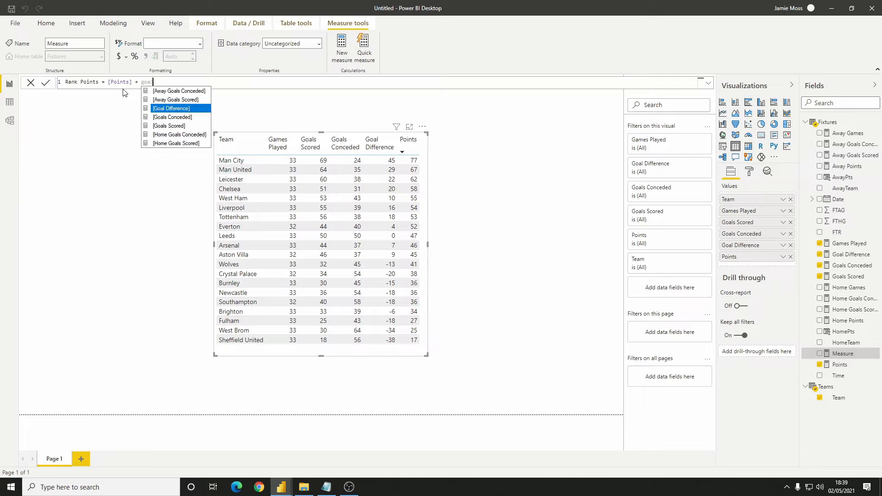
pyautogui.press('Tab')
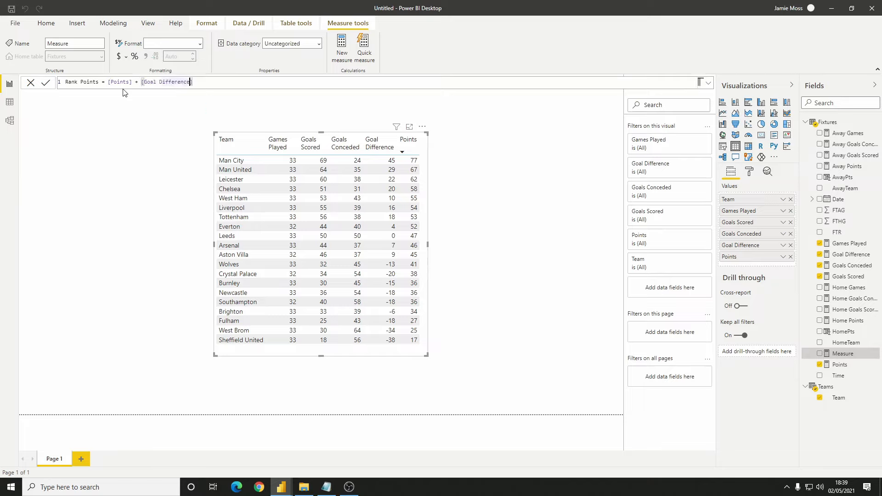
# In the Rank Points formula, divide [Goal Difference] by 1000 and enclose that division in parentheses
pyautogui.write('/ 10000')
pyautogui.press('BackSpace')
pyautogui.press('Left')
pyautogui.press('Left')
pyautogui.press('Left')
pyautogui.press('Left')
pyautogui.press('Left')
pyautogui.press('Left')
pyautogui.press('Left')
pyautogui.press('Left')
pyautogui.press('Left')
pyautogui.press('Left')
pyautogui.press('Left')
pyautogui.press('Left')
pyautogui.press('Left')
pyautogui.press('Left')
pyautogui.press('Left')
pyautogui.press('Left')
pyautogui.press('Left')
pyautogui.press('Left')
pyautogui.press('Left')
pyautogui.press('Left')
pyautogui.write('(')
# Extend the Rank Points formula with + ([Goals Scored] / 1000000) and commit the measure
pyautogui.click(228, 82)
pyautogui.write('+ goals')
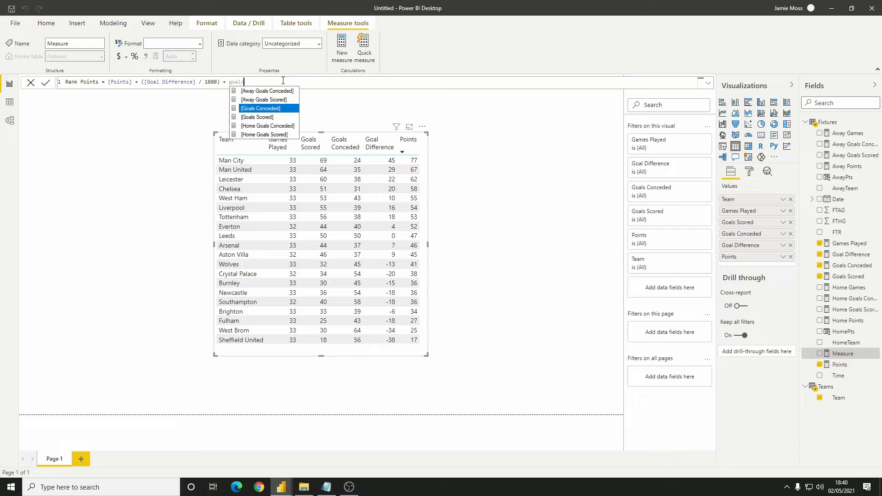
pyautogui.press('Down')
pyautogui.press('Tab')
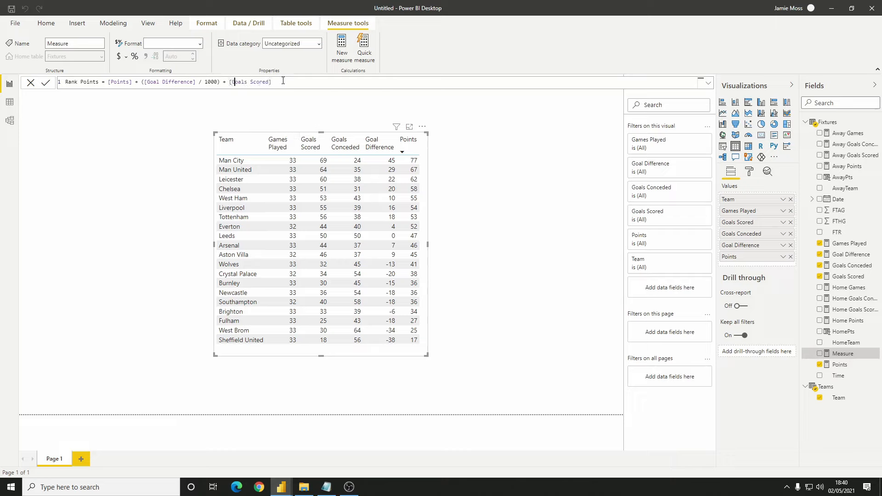
pyautogui.write('(0')
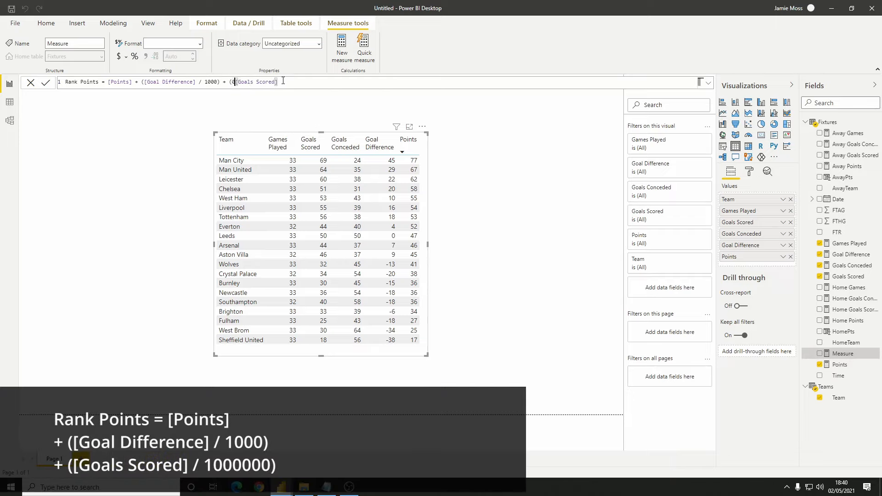
pyautogui.press('BackSpace')
pyautogui.hotkey('ctrl', 'Right')
pyautogui.hotkey('ctrl', 'Right')
pyautogui.hotkey('ctrl', 'Right')
pyautogui.write('/ 1000000)')
pyautogui.press('Return')
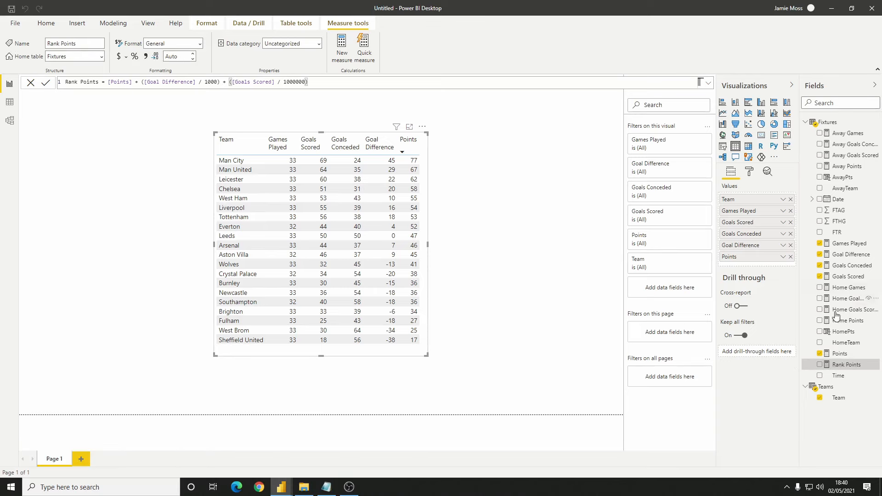
# Add Rank Points to the team table visual and widen the visual to leave room for the new column
pyautogui.click(819, 364)
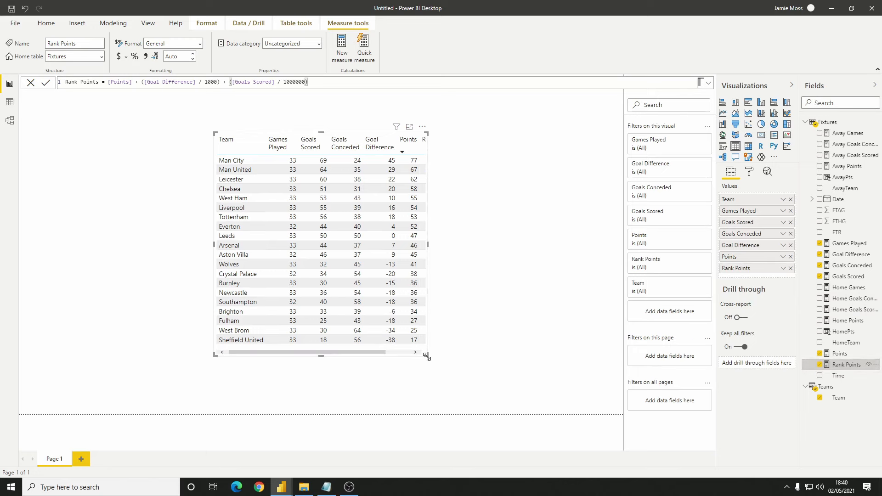
pyautogui.moveTo(426, 355); pyautogui.dragTo(500, 371)
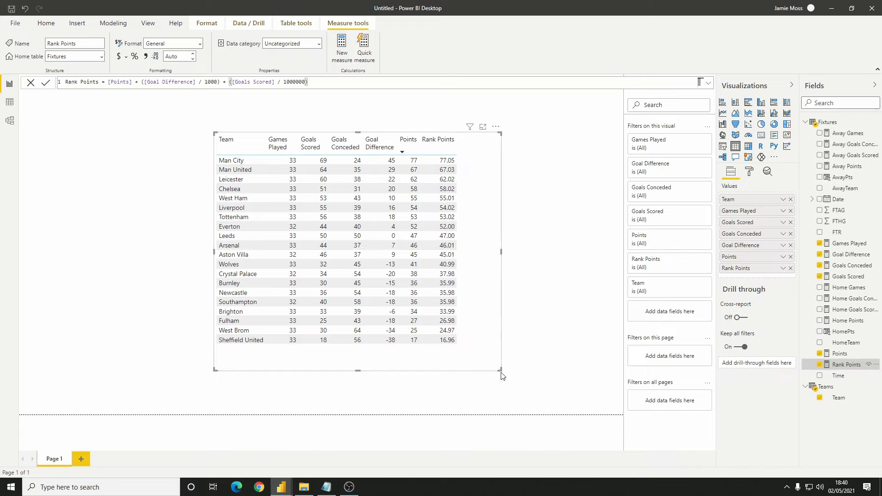
pyautogui.moveTo(500, 370); pyautogui.dragTo(566, 369)
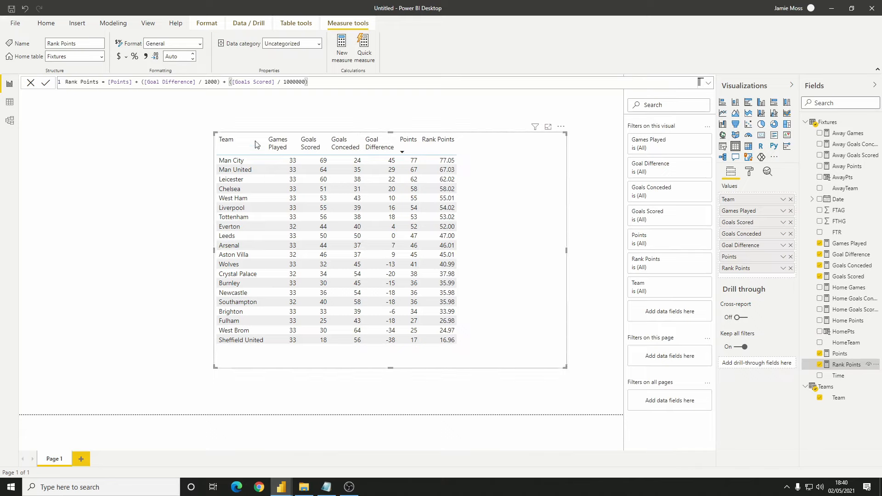
# Set the Rank Points measure to display 6 decimal places
pyautogui.click(184, 56)
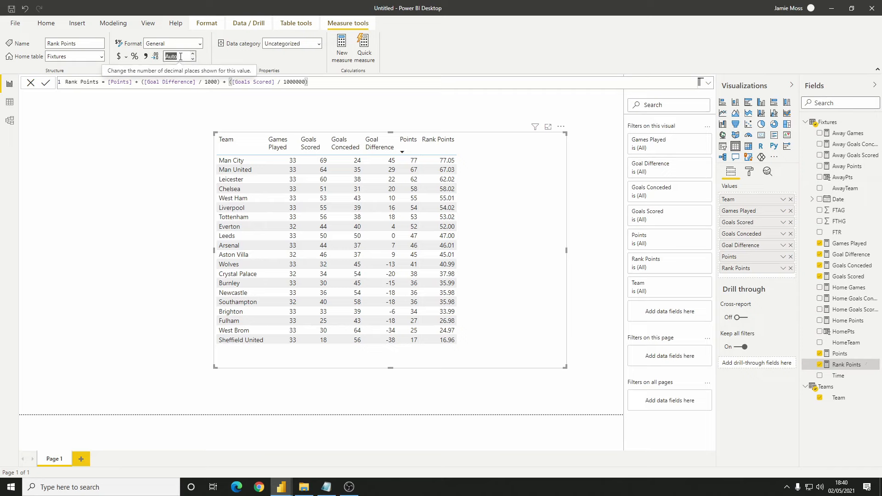
pyautogui.write('6')
pyautogui.press('Return')
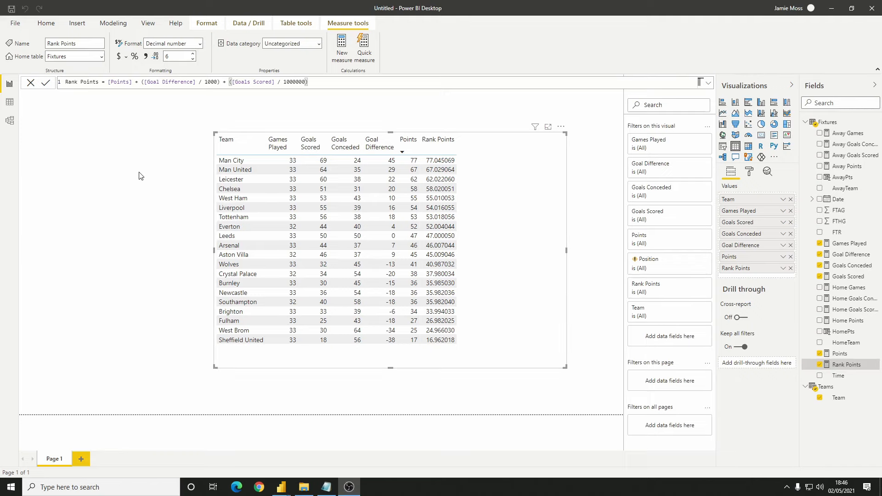
# Start a new measure Position with RANKX over the table ALL(Teams)
pyautogui.click(348, 54)
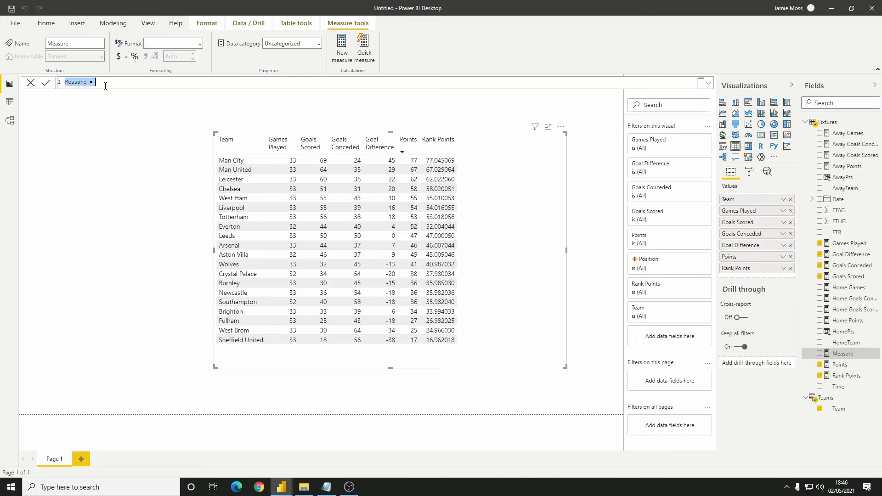
pyautogui.write('Position = RANKX')
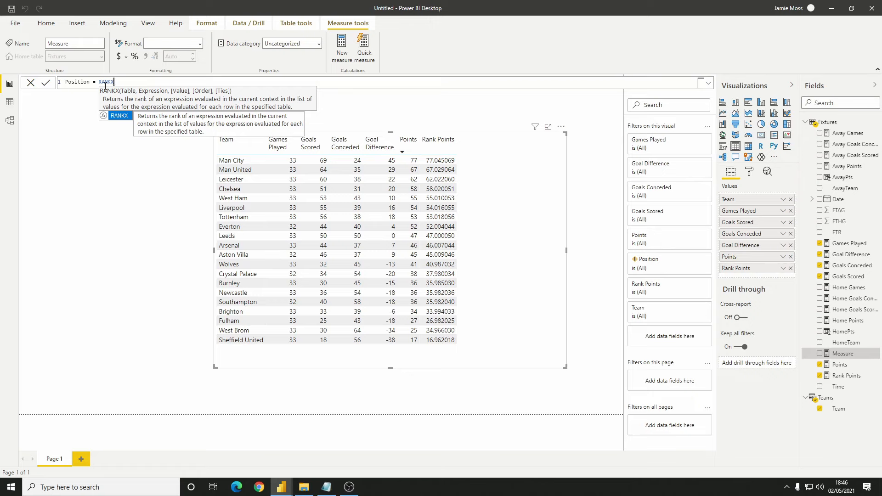
pyautogui.write('(')
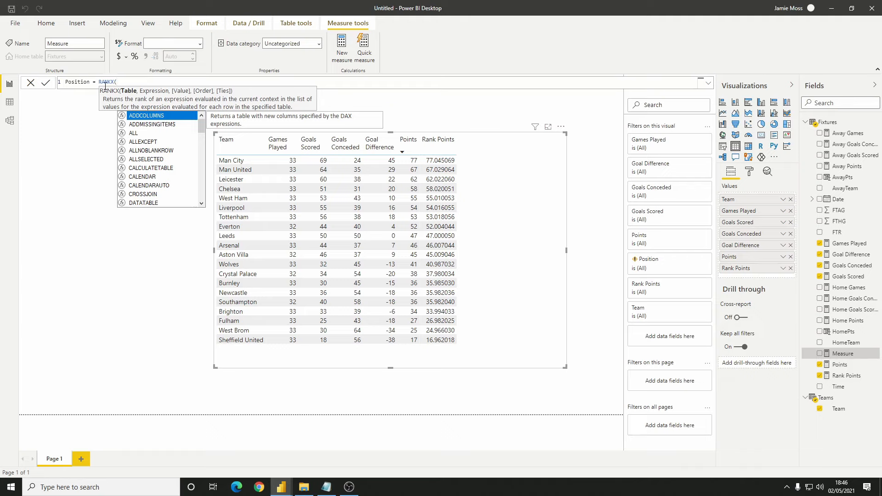
pyautogui.write('ALL(')
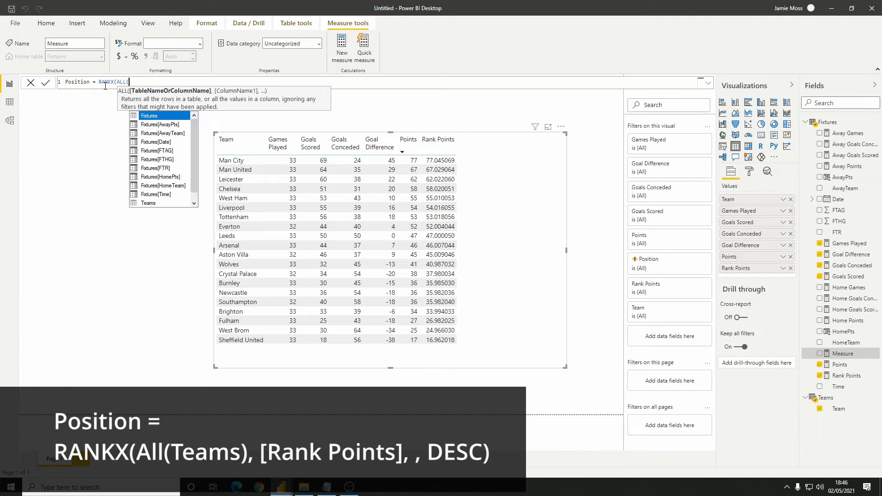
pyautogui.write('teams')
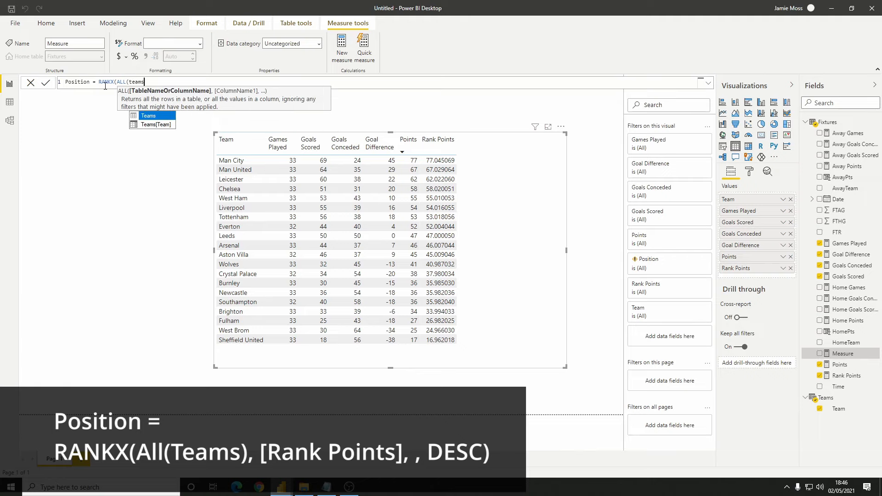
pyautogui.press('Tab')
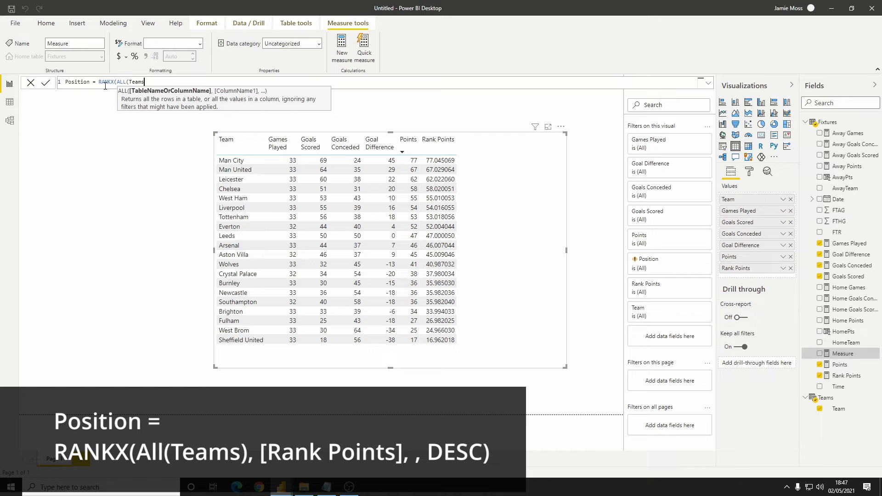
pyautogui.write(')')
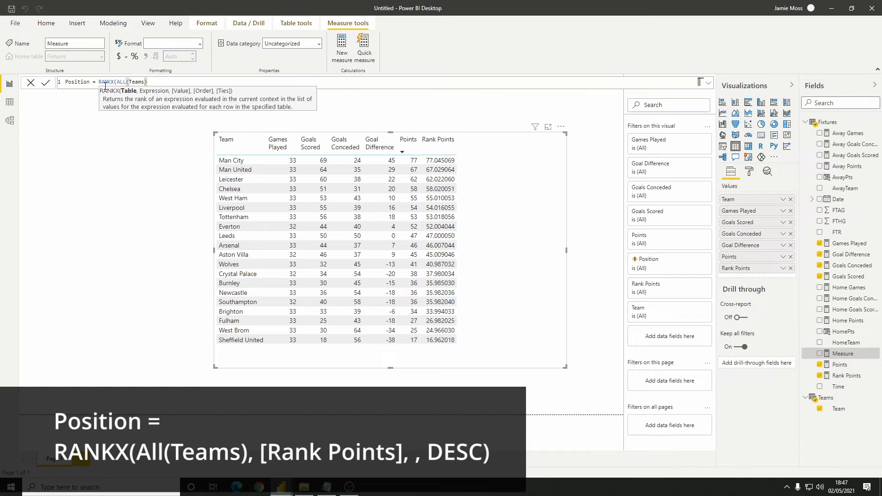
pyautogui.write(', [rank')
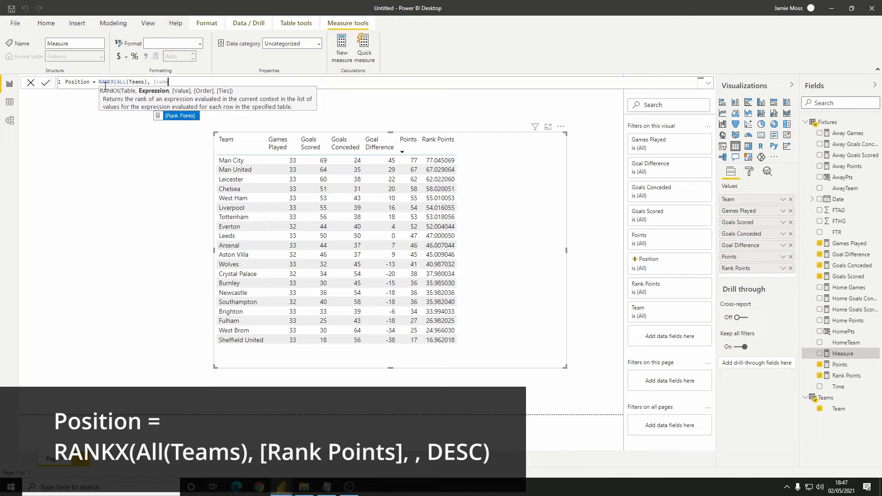
# Complete the Position formula with [Rank Points] as the expression, an empty value argument and DESC order, and commit the measure
pyautogui.press('Tab')
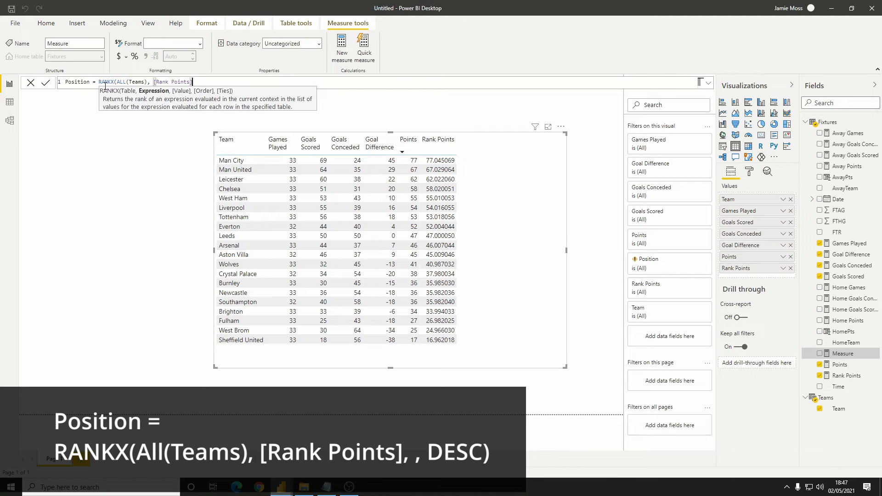
pyautogui.write(',')
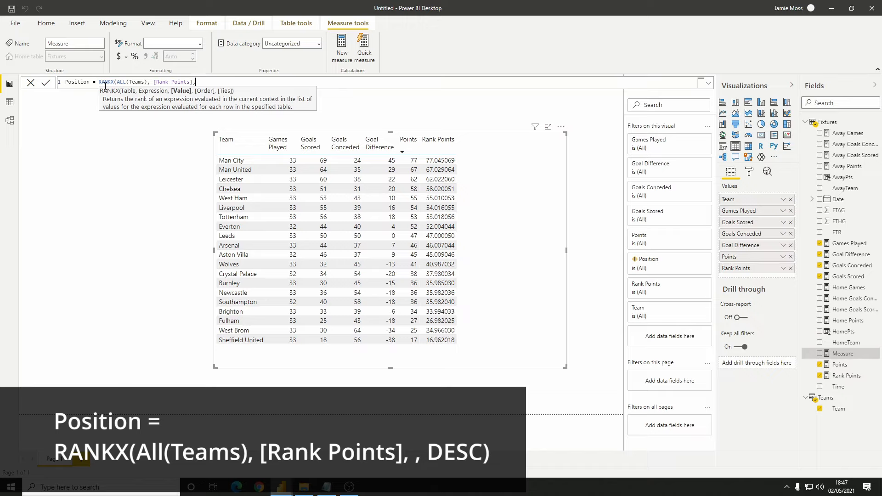
pyautogui.write(',')
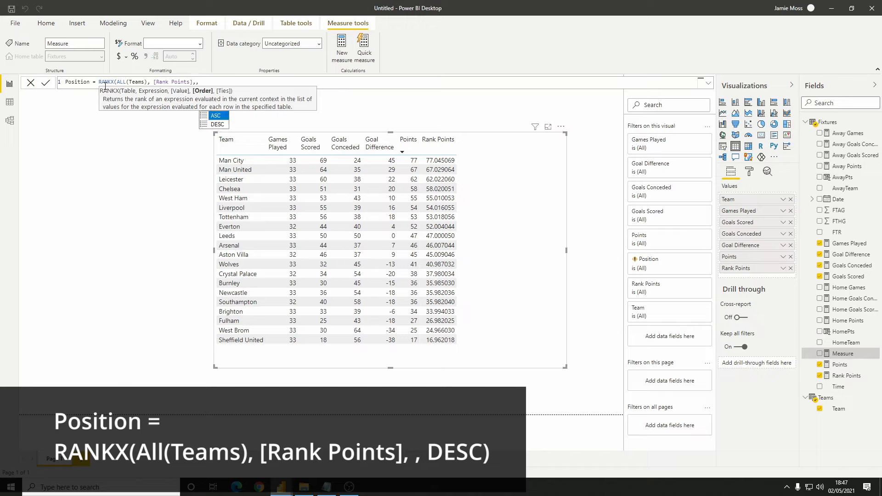
pyautogui.press('Down')
pyautogui.press('Tab')
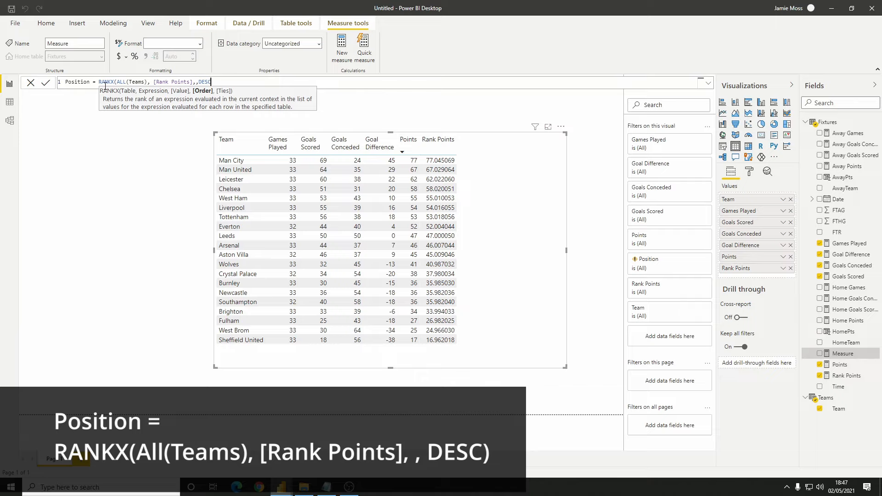
pyautogui.write(')')
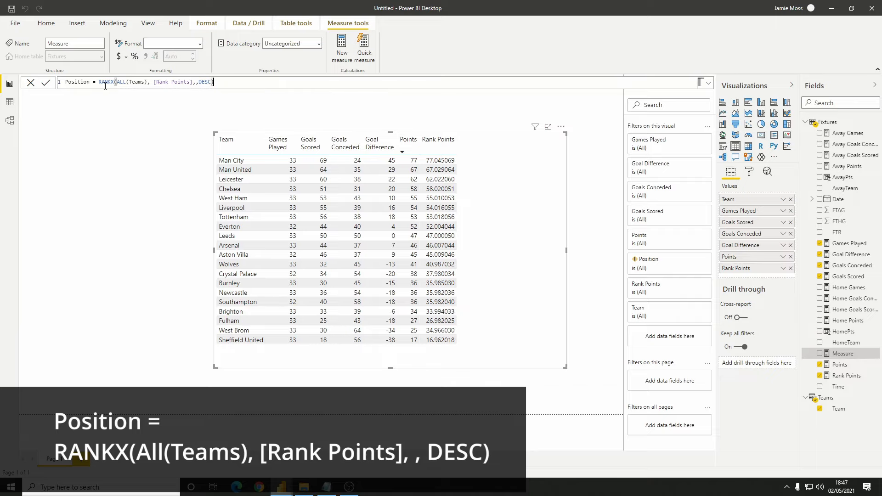
pyautogui.press('Return')
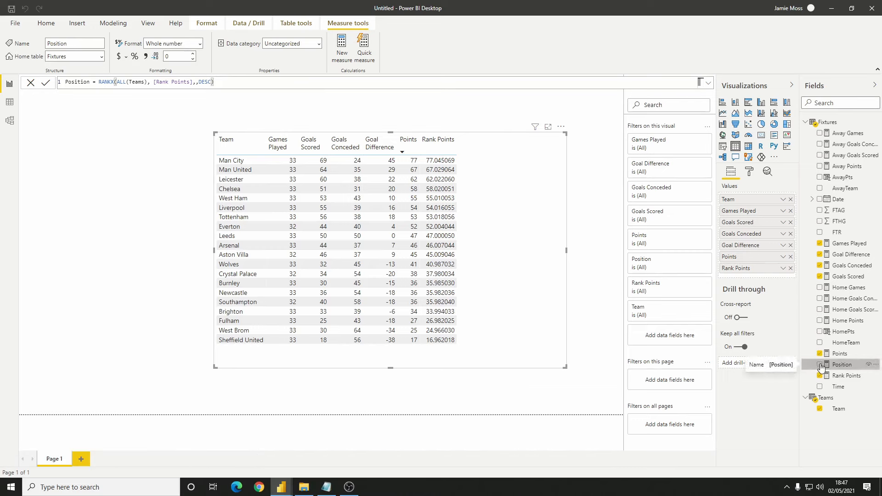
# Add the Position measure to the team table visual and sort the table by Position in ascending order
pyautogui.click(820, 364)
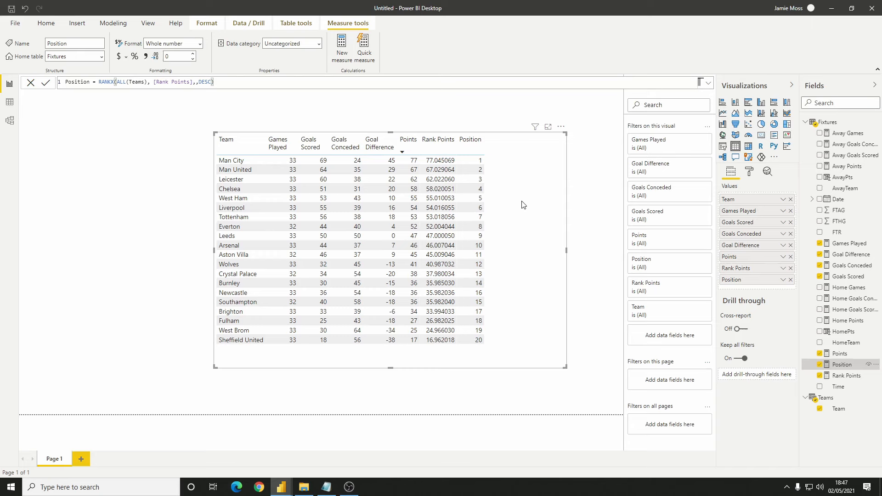
pyautogui.click(470, 146)
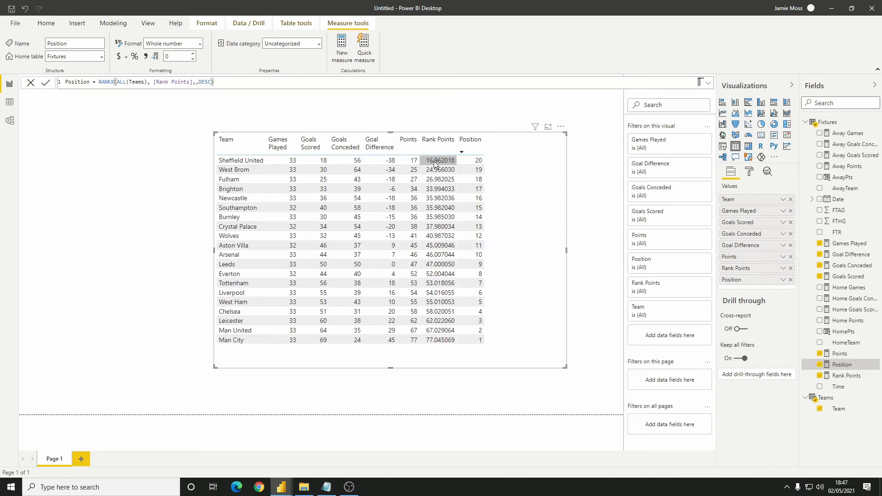
pyautogui.click(477, 147)
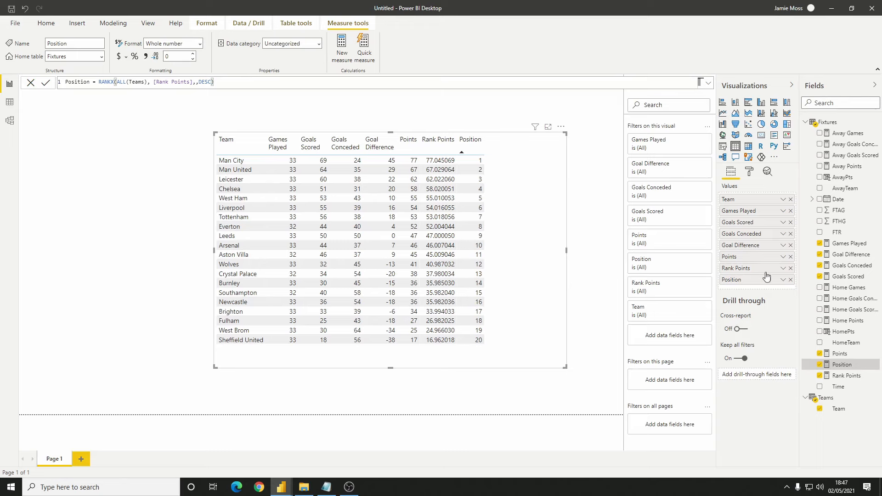
# Remove Rank Points from the table visual and move Position ahead of Team as the first column
pyautogui.click(790, 269)
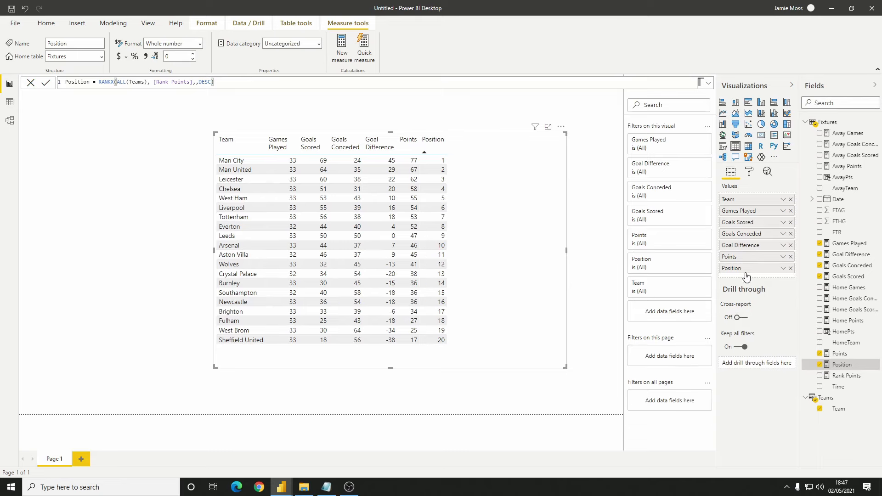
pyautogui.moveTo(746, 271); pyautogui.dragTo(743, 199)
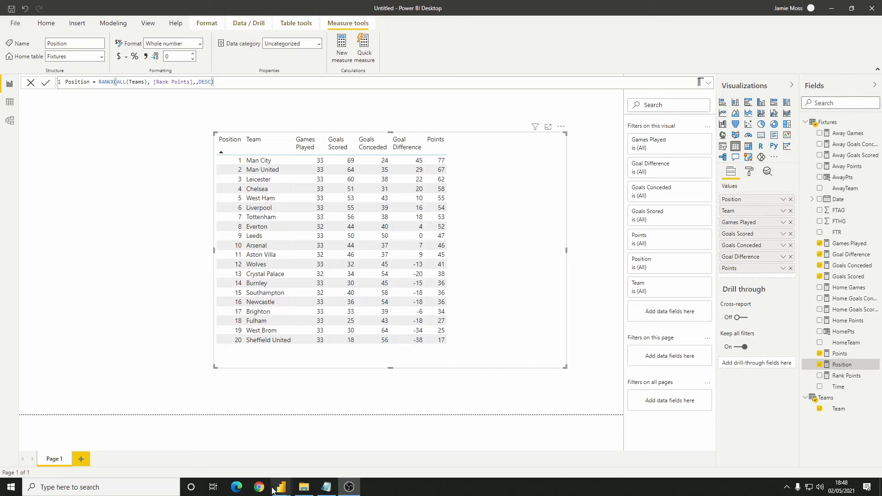
# Switch to the other open Power BI report, Premier League Table, to view the formatted version of the table
pyautogui.moveTo(279, 493)
pyautogui.click(269, 455)
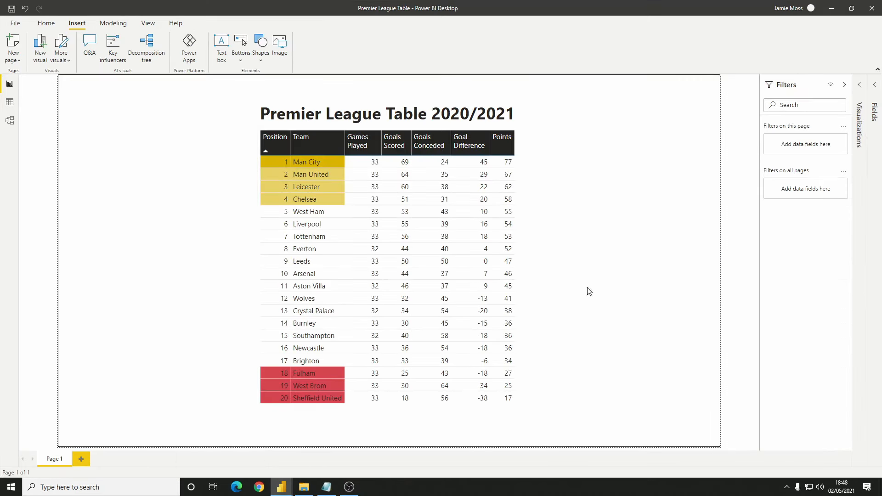